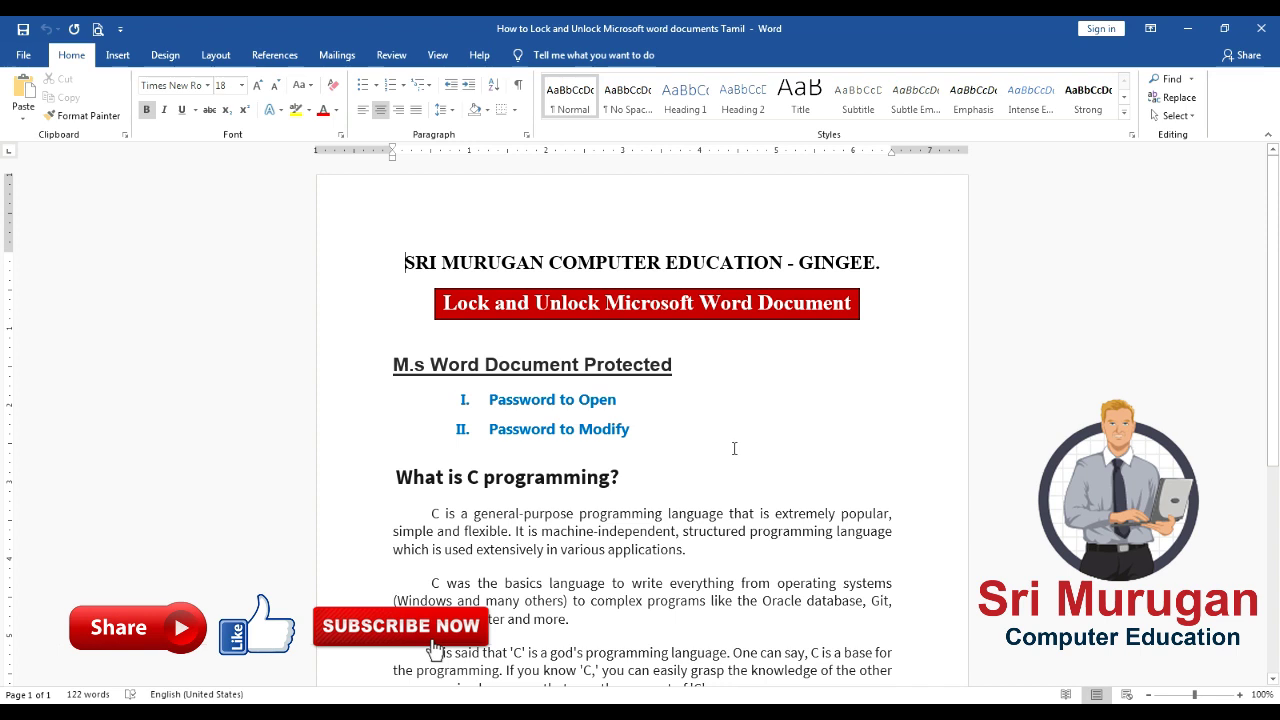
In Save As, create a new folder named Password on the E: drive and open it.
click(678, 428)
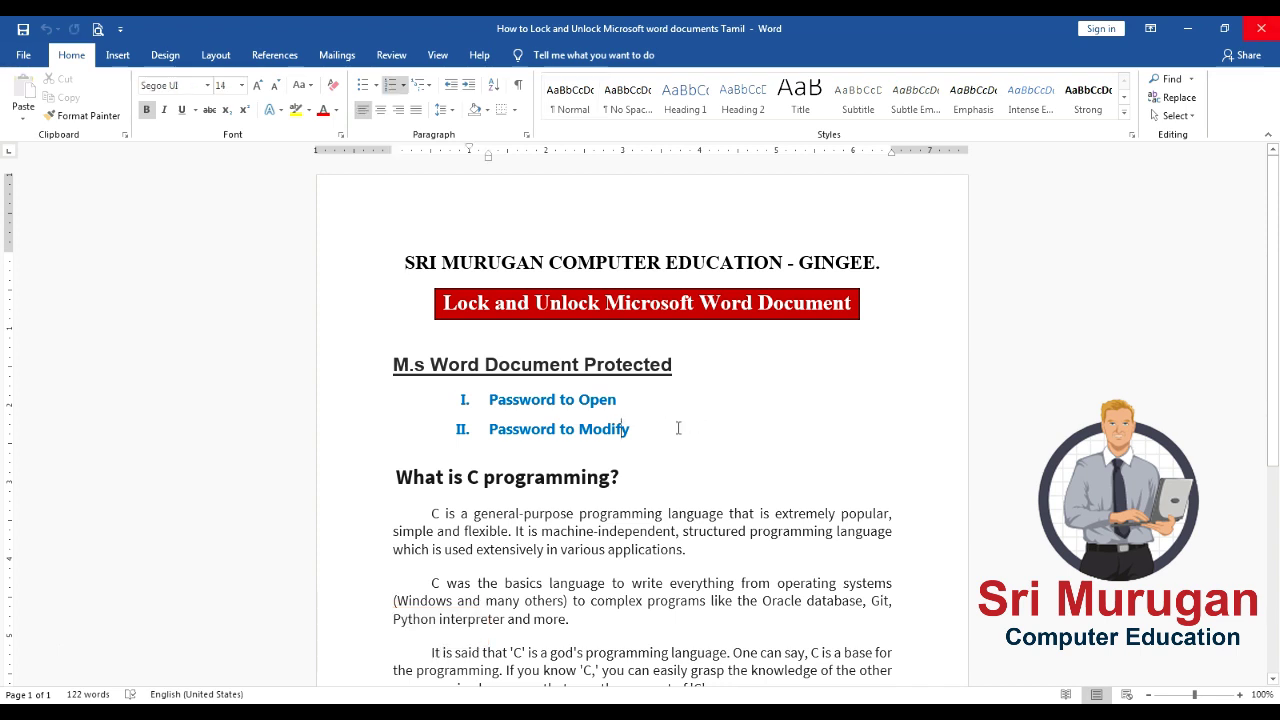
key(F12)
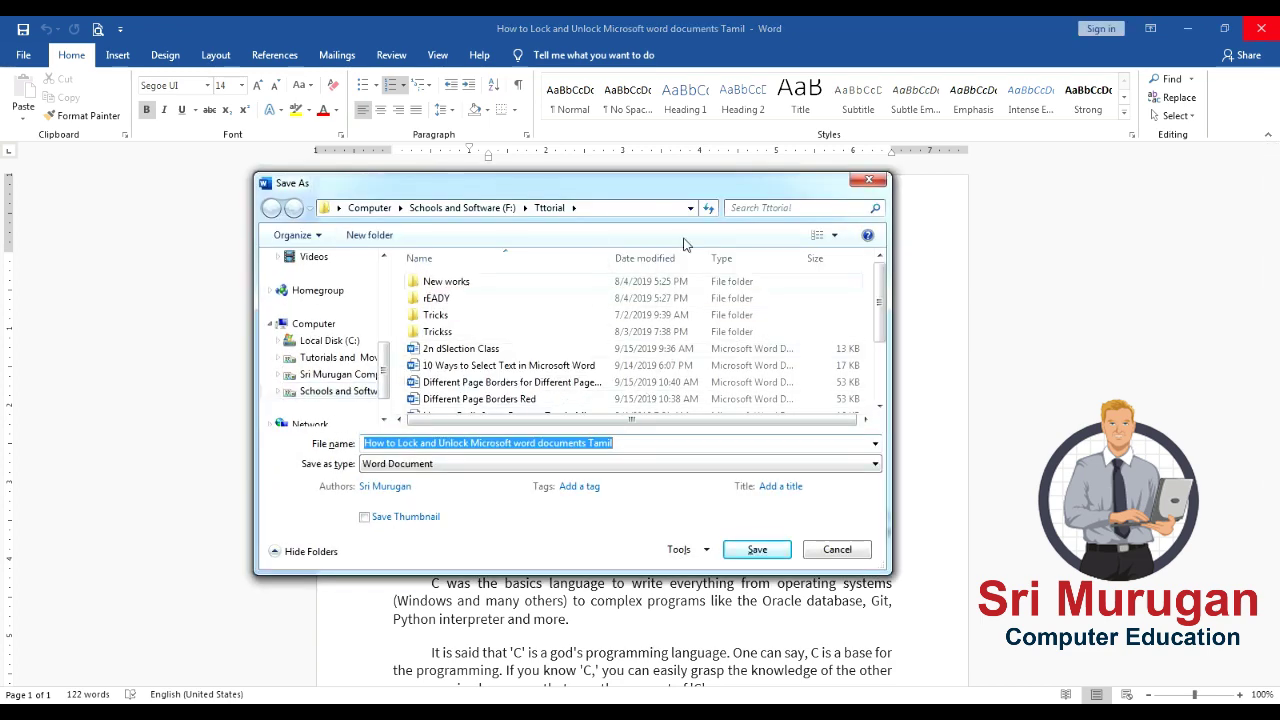
click(369, 207)
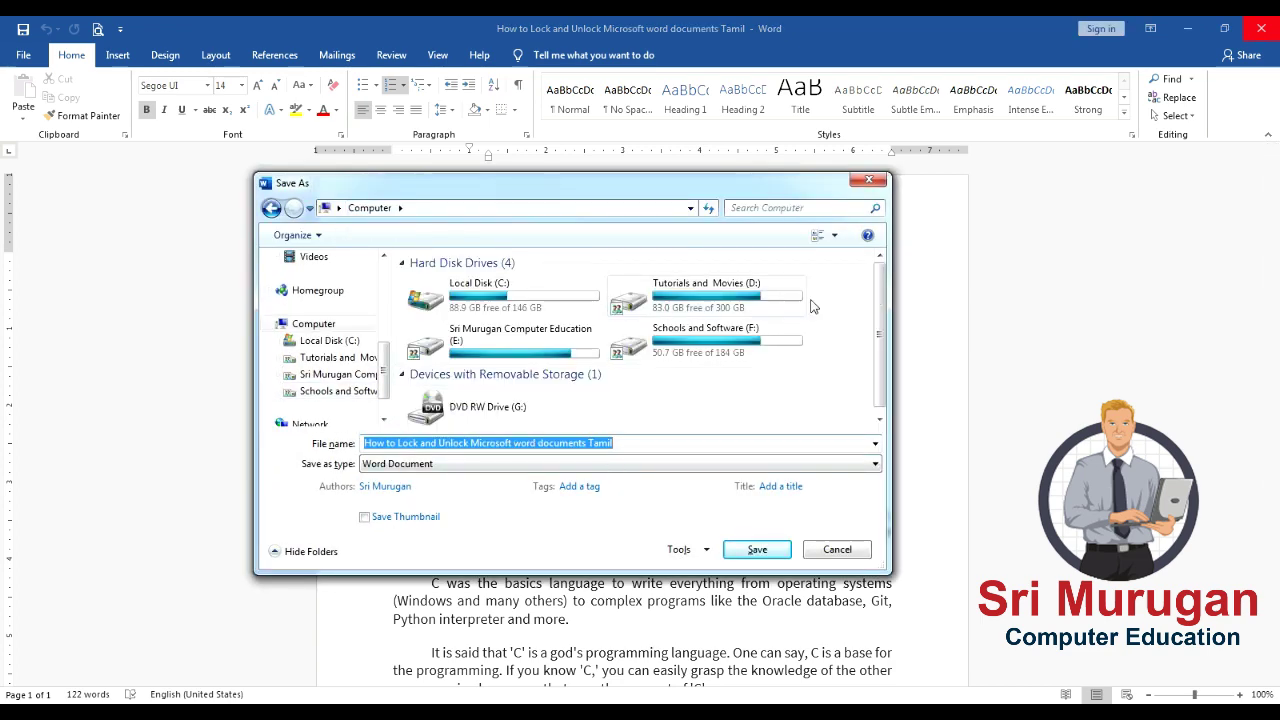
double_click(560, 358)
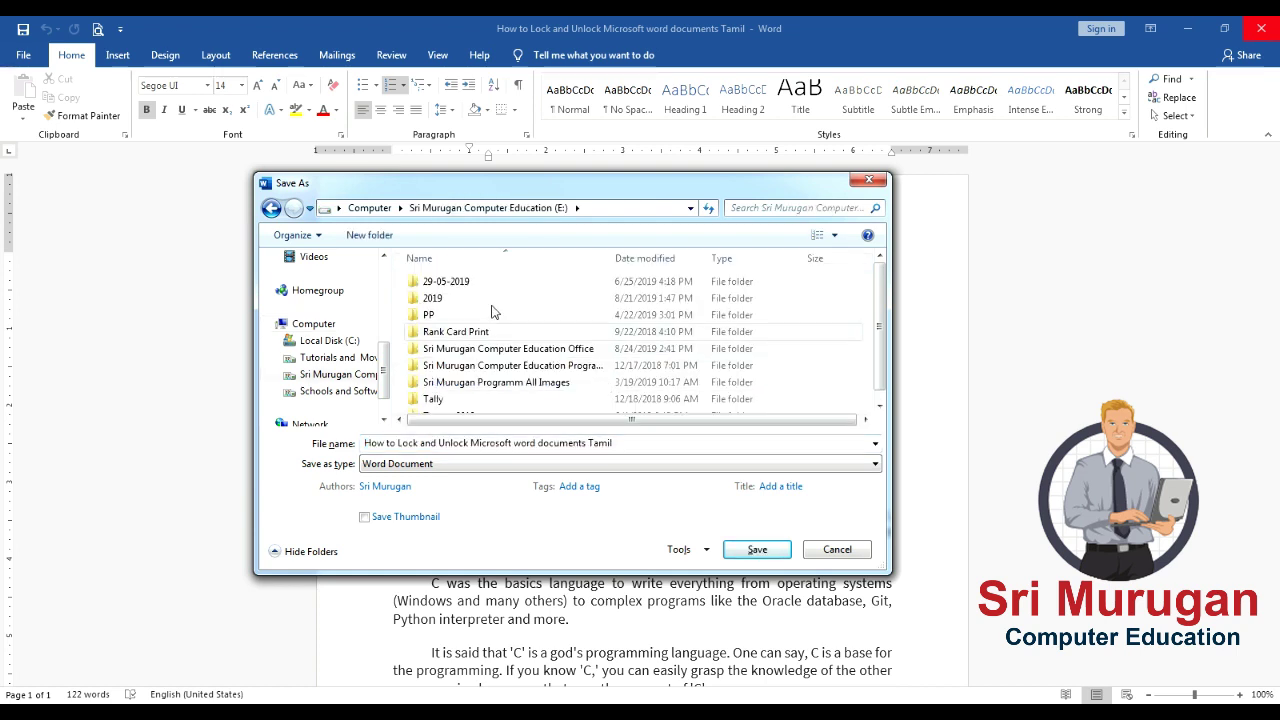
click(390, 240)
text(Pa)
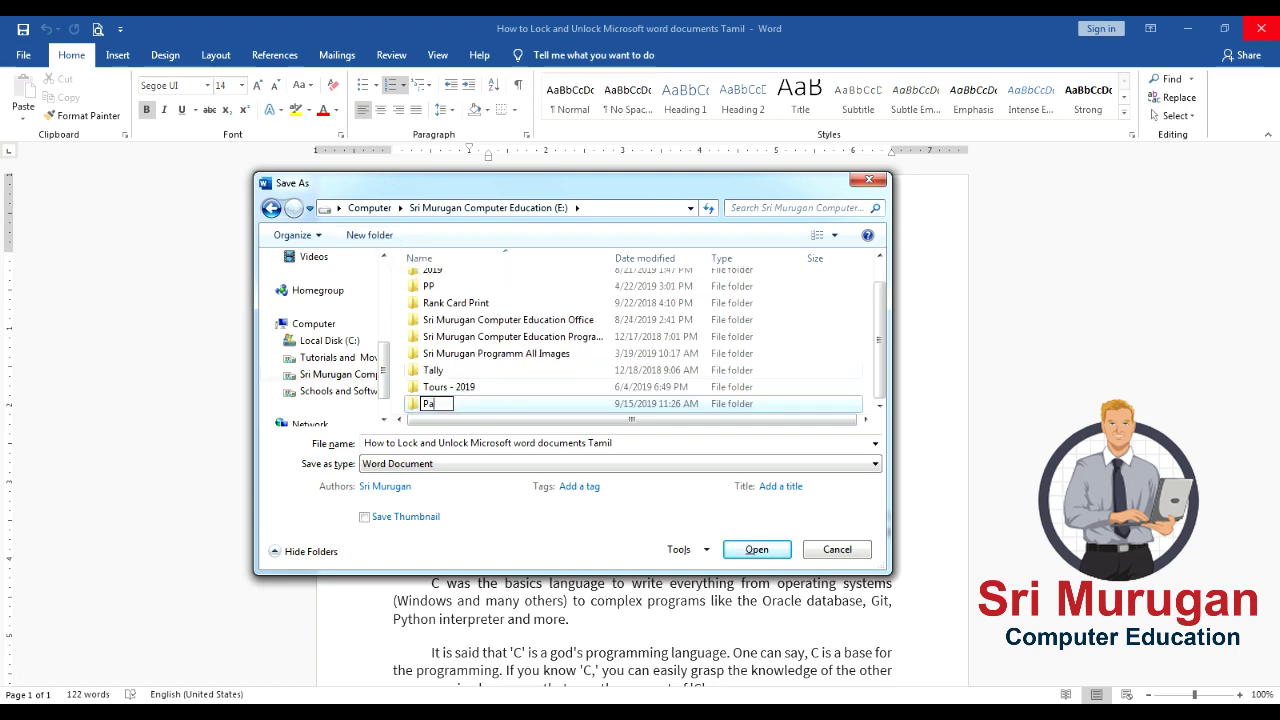
text(ssword)
click(752, 551)
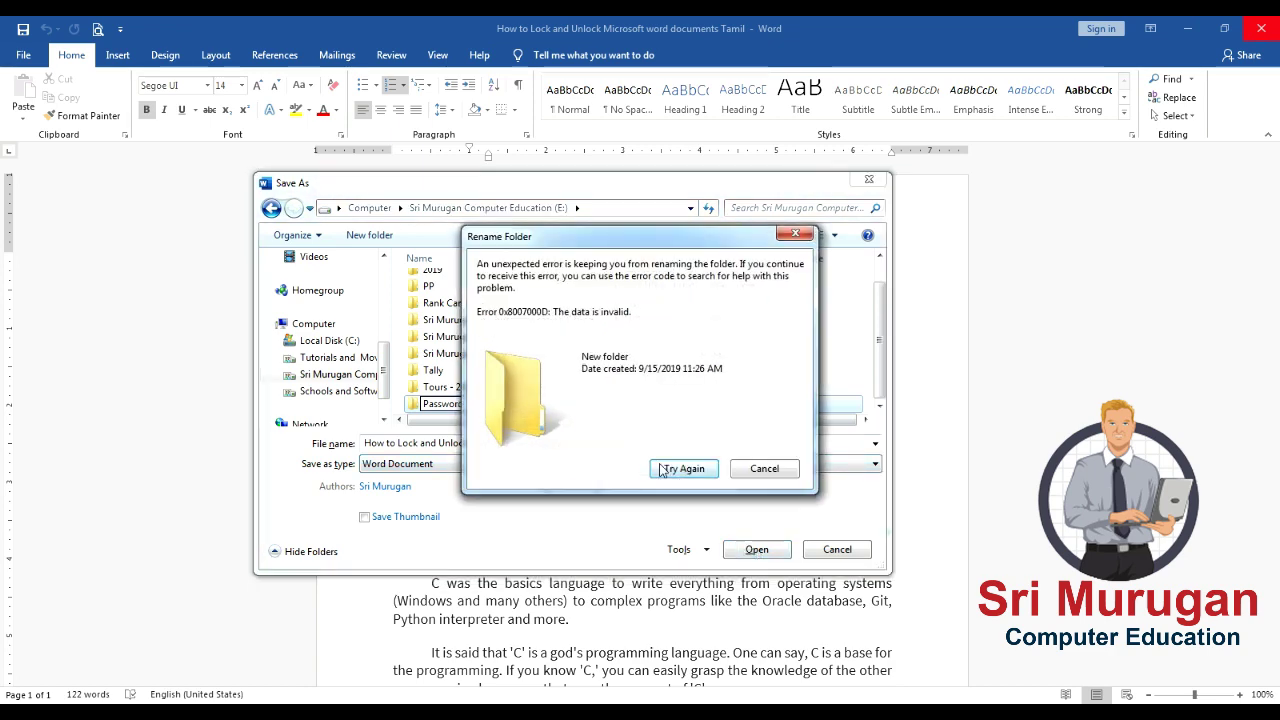
click(683, 468)
click(757, 549)
Replace the file name with 'Open Password'.
click(636, 442)
drag(636, 442, 347, 446)
key(BackSpace)
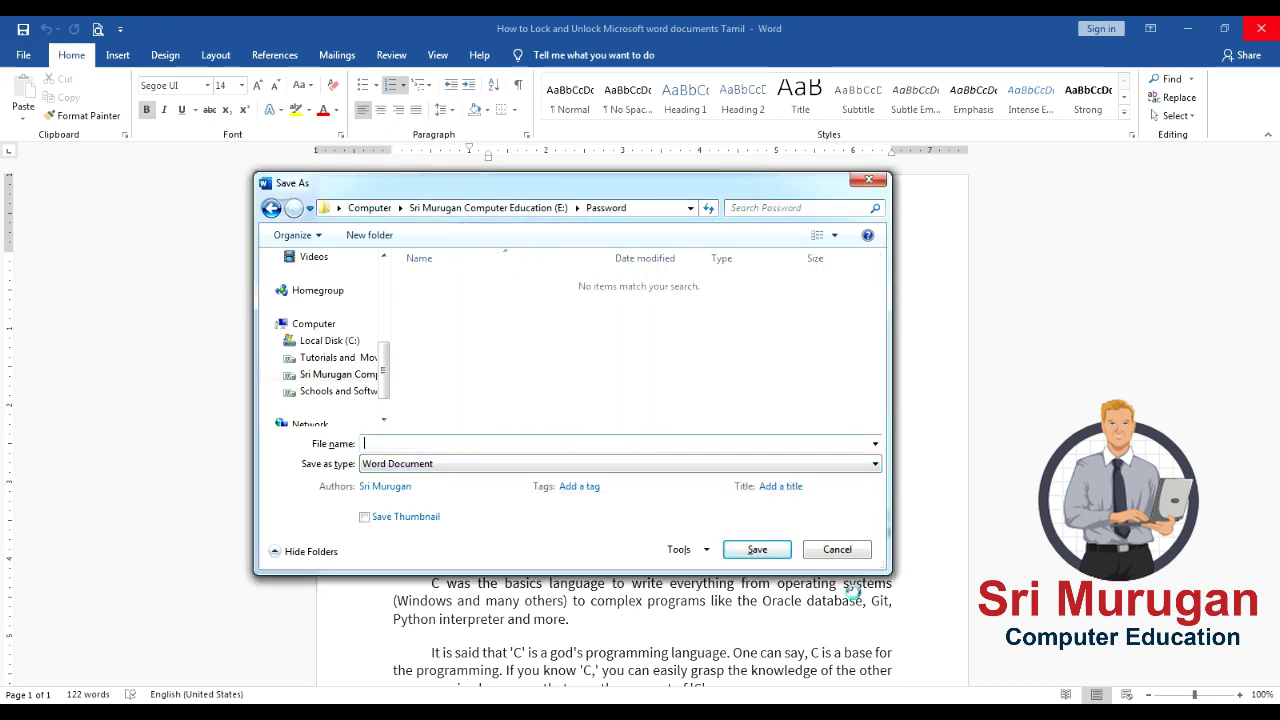
text(Open Passwo)
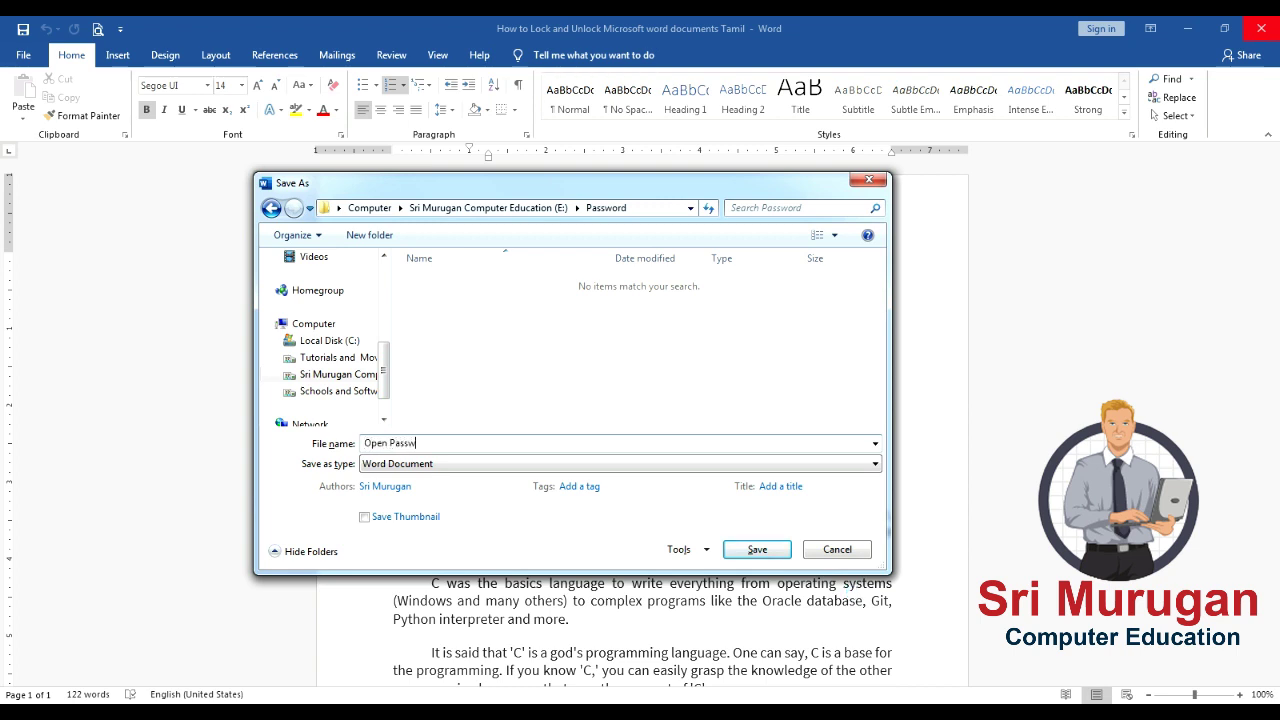
text(rd)
click(706, 552)
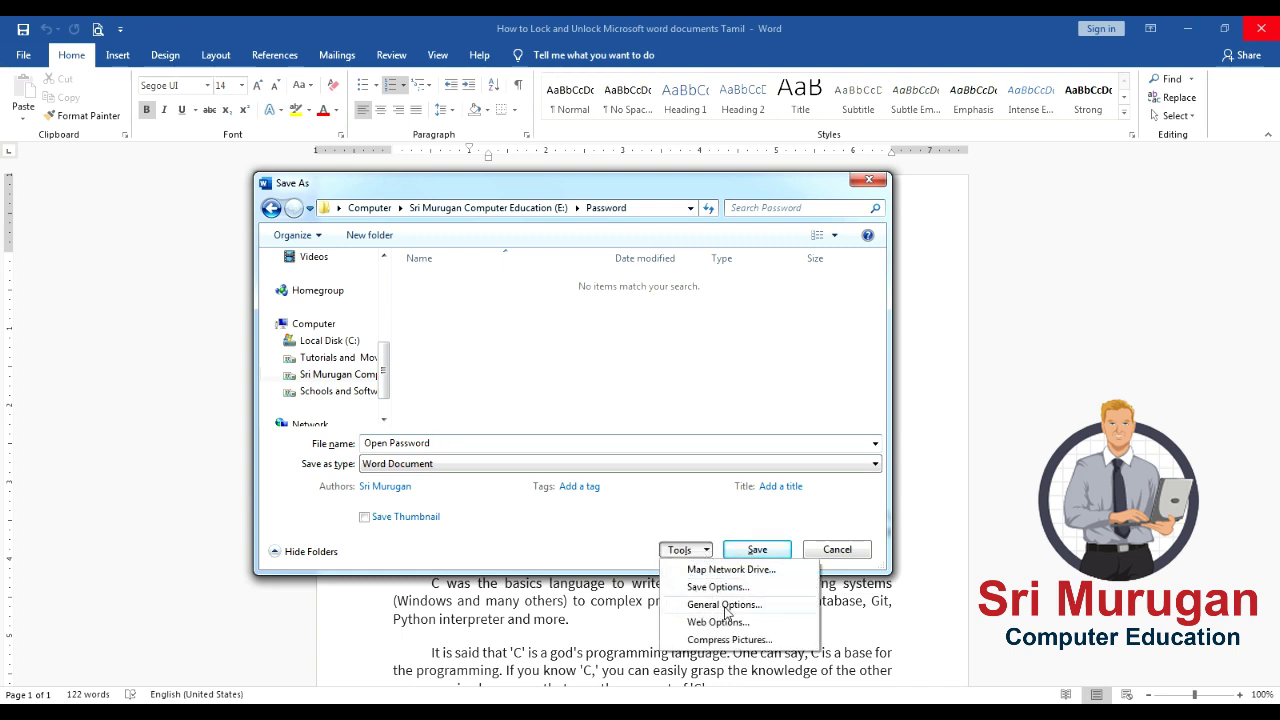
Set and confirm a password to open in General Options, save the document, then close it.
click(726, 606)
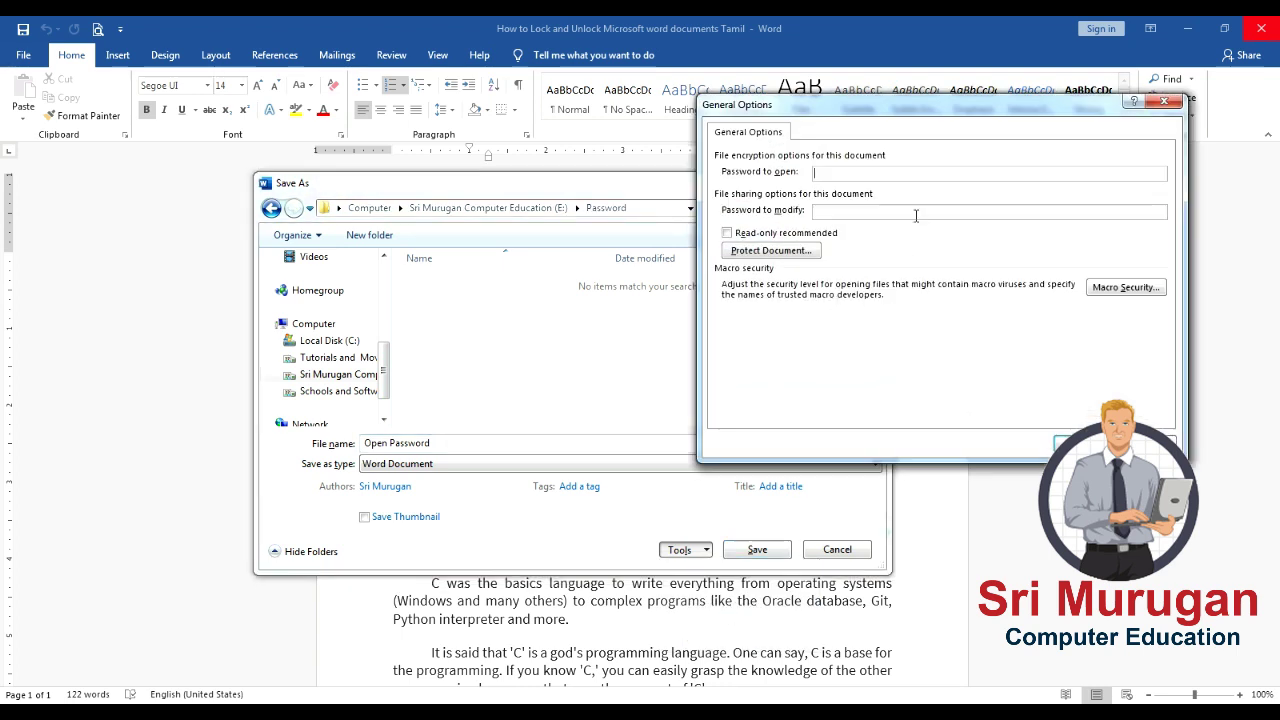
drag(982, 110, 783, 143)
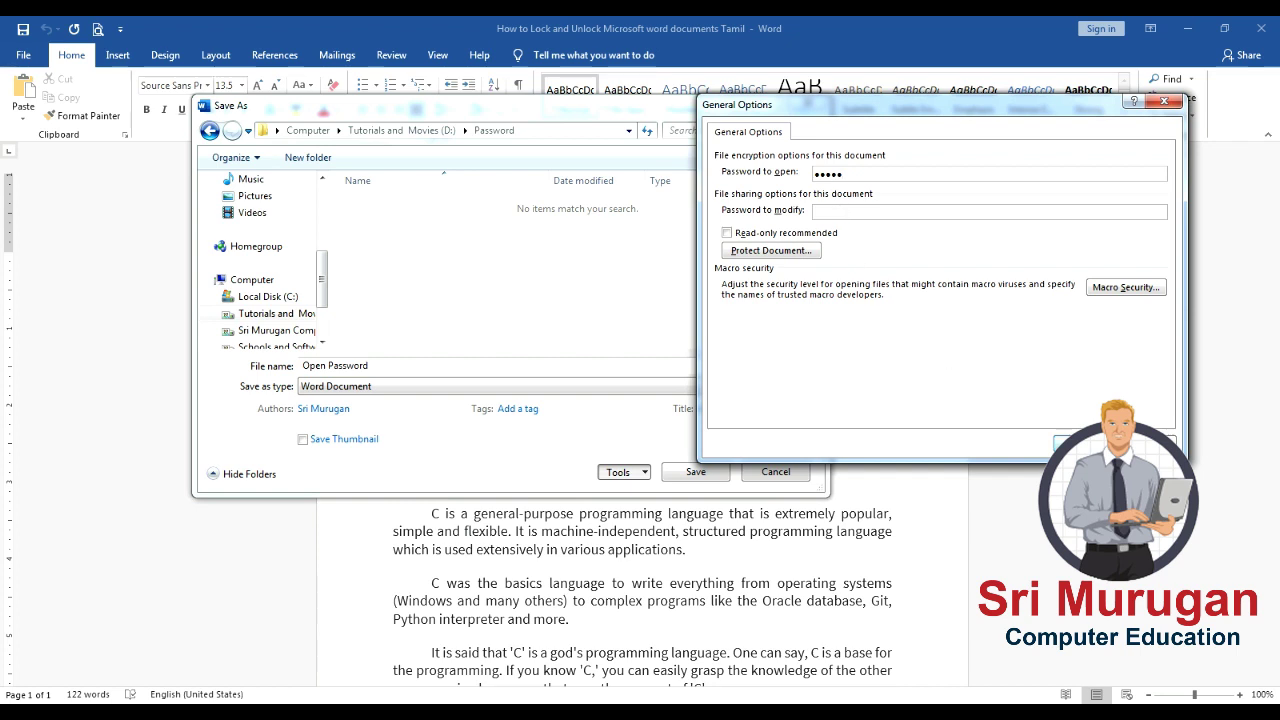
key(Return)
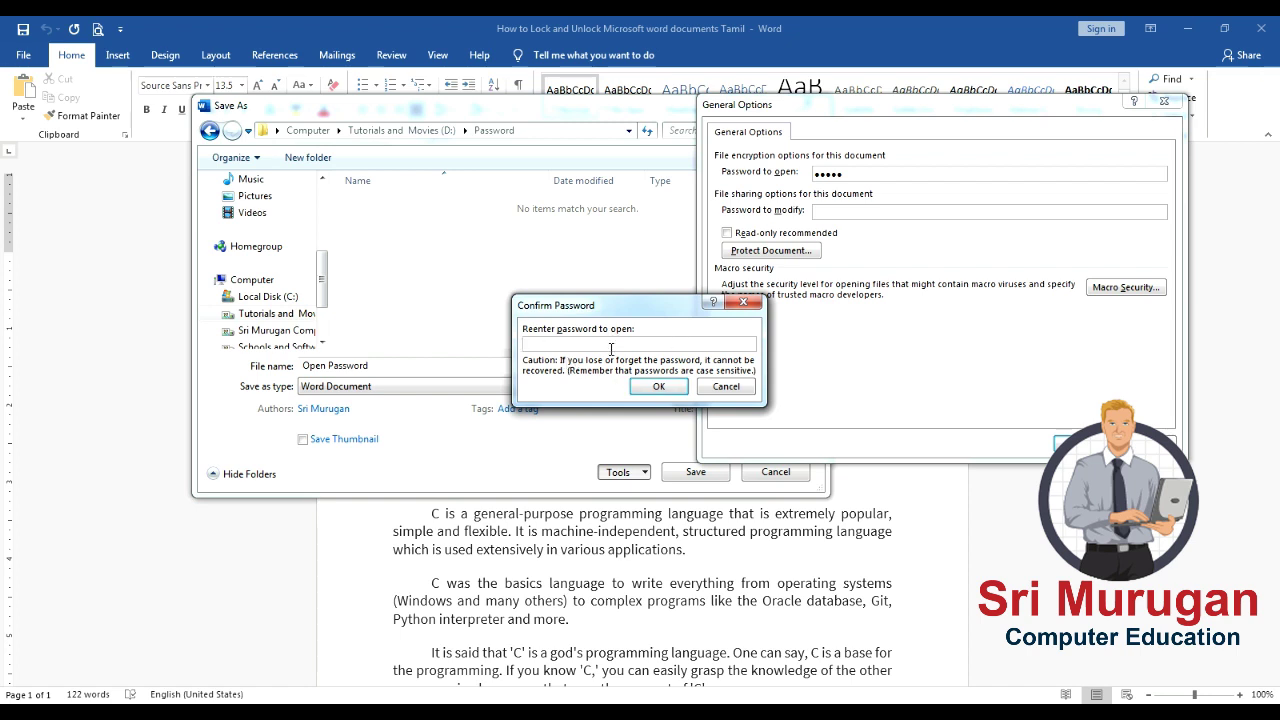
click(662, 389)
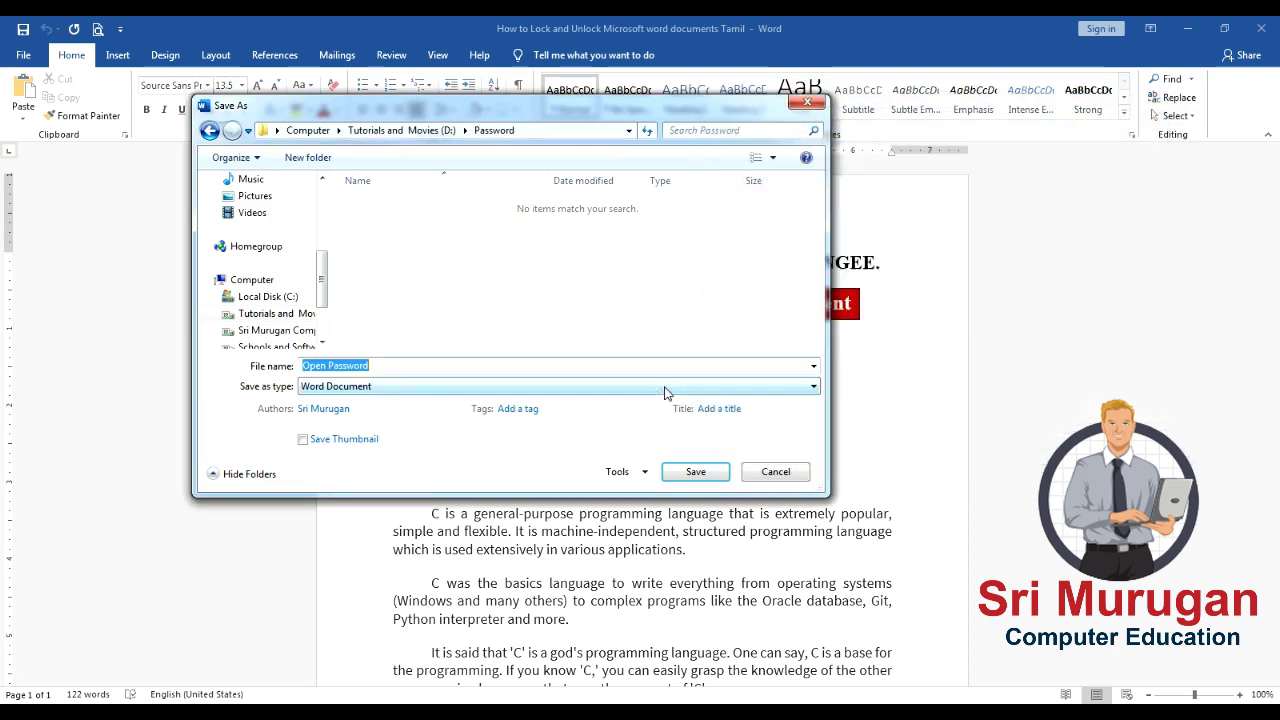
click(700, 475)
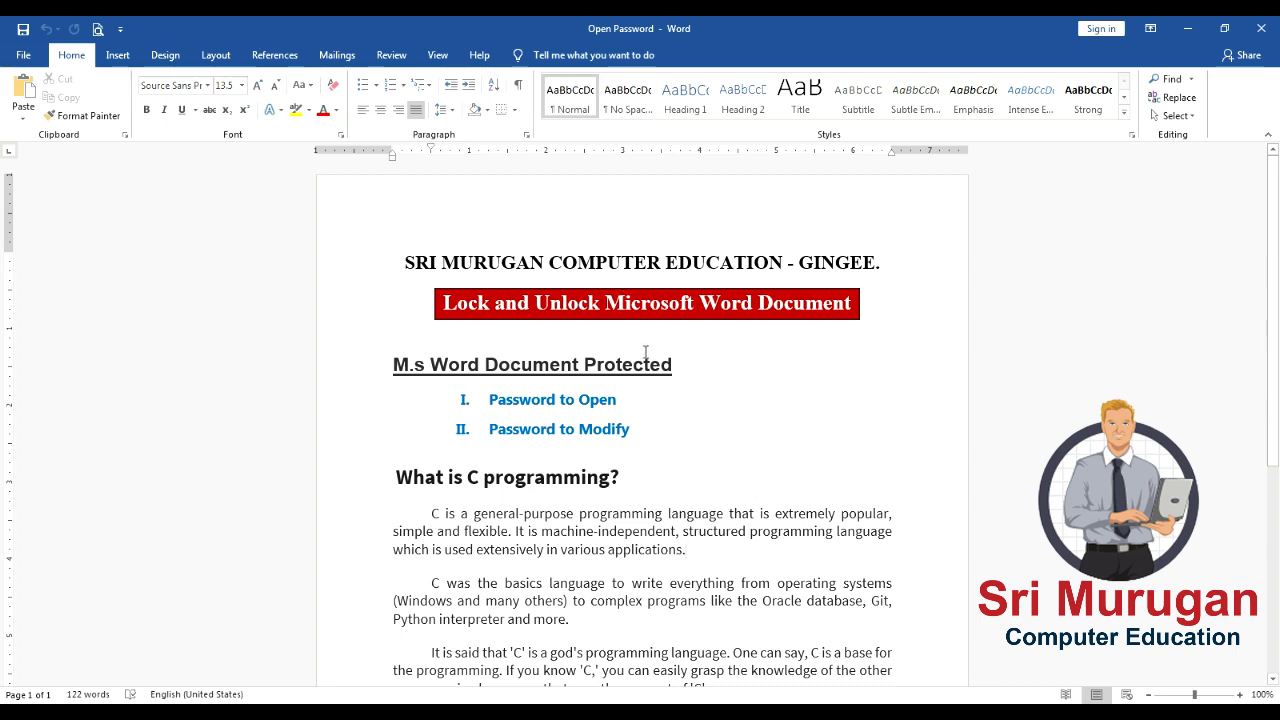
key(ctrl+w)
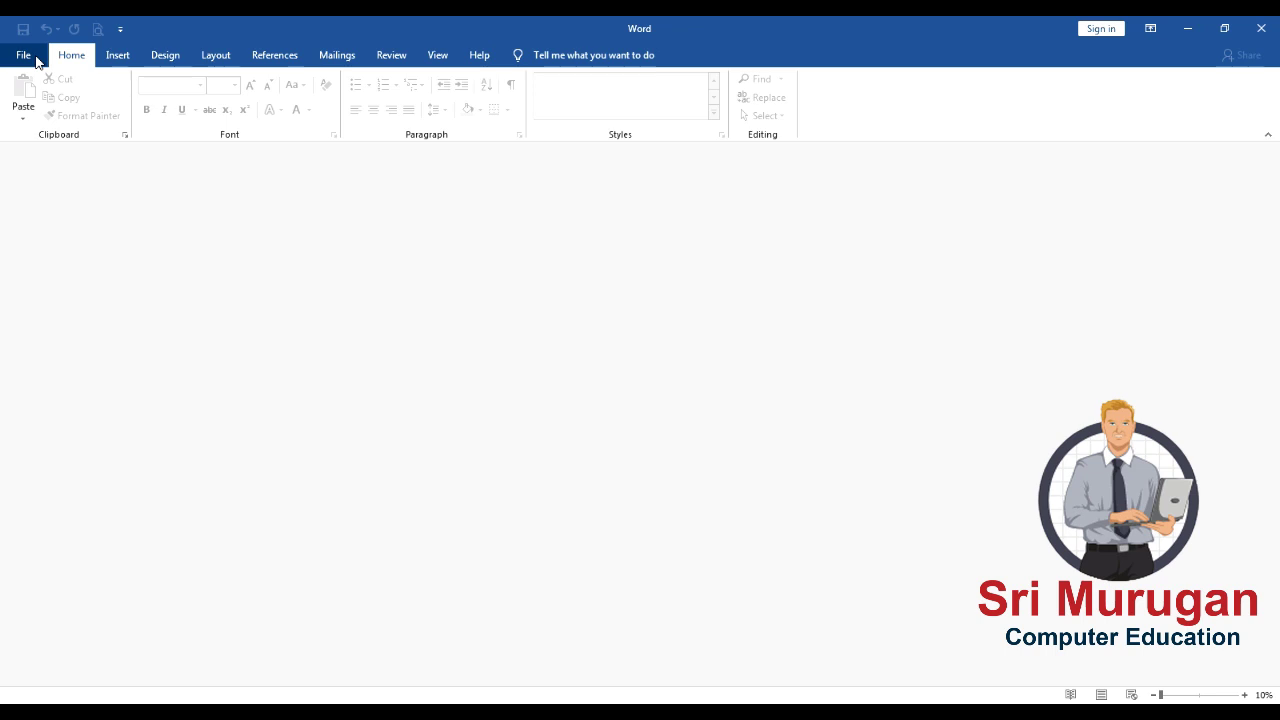
Reopen Open Password from the recent files by entering its open password.
click(37, 61)
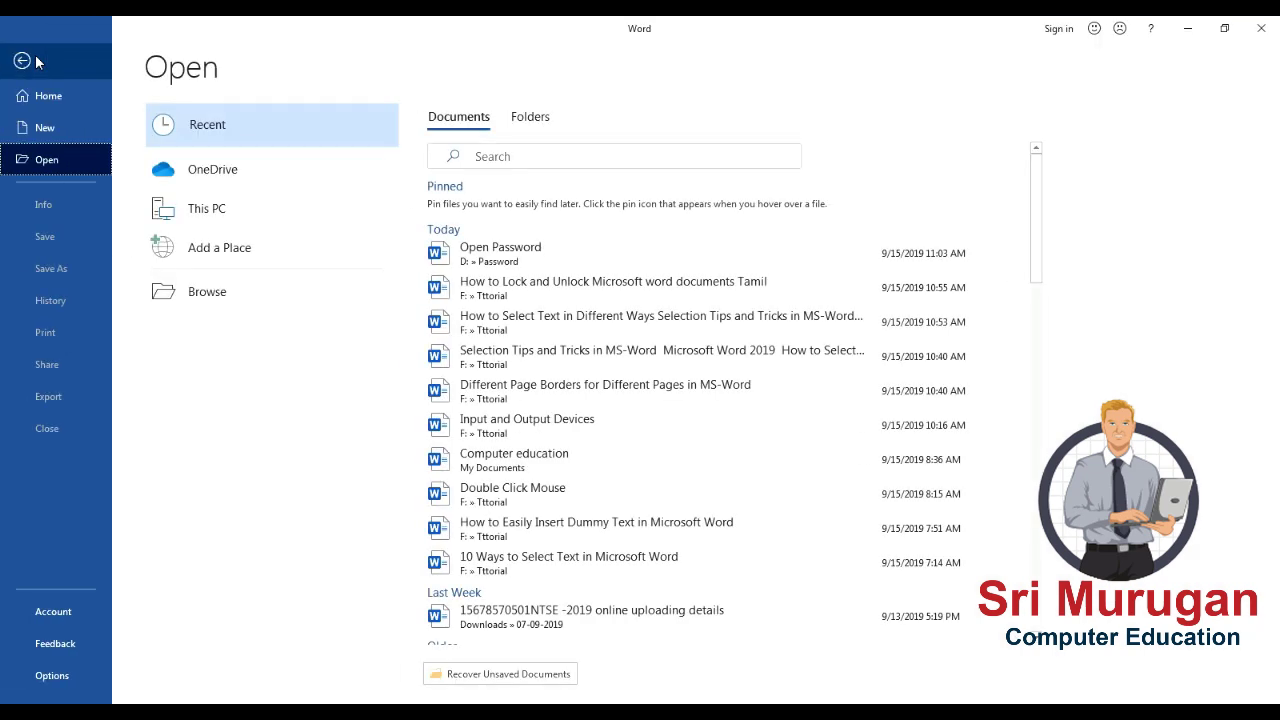
click(512, 264)
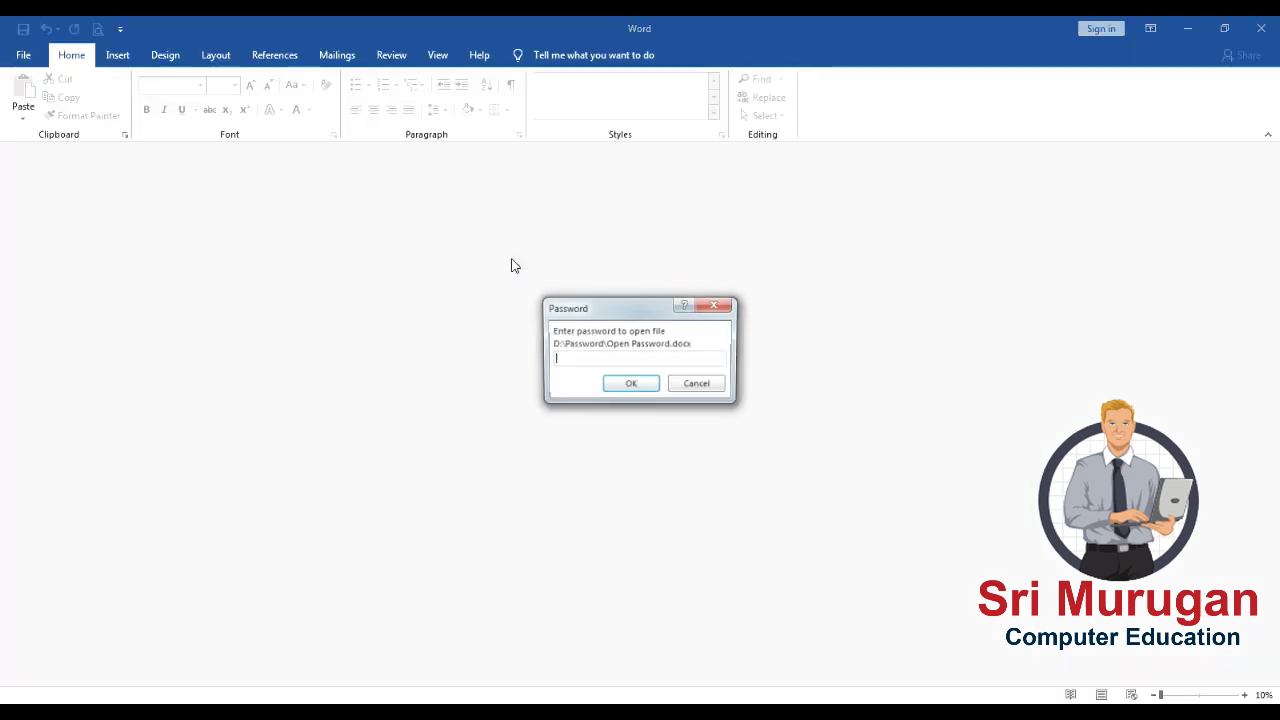
drag(592, 317, 604, 276)
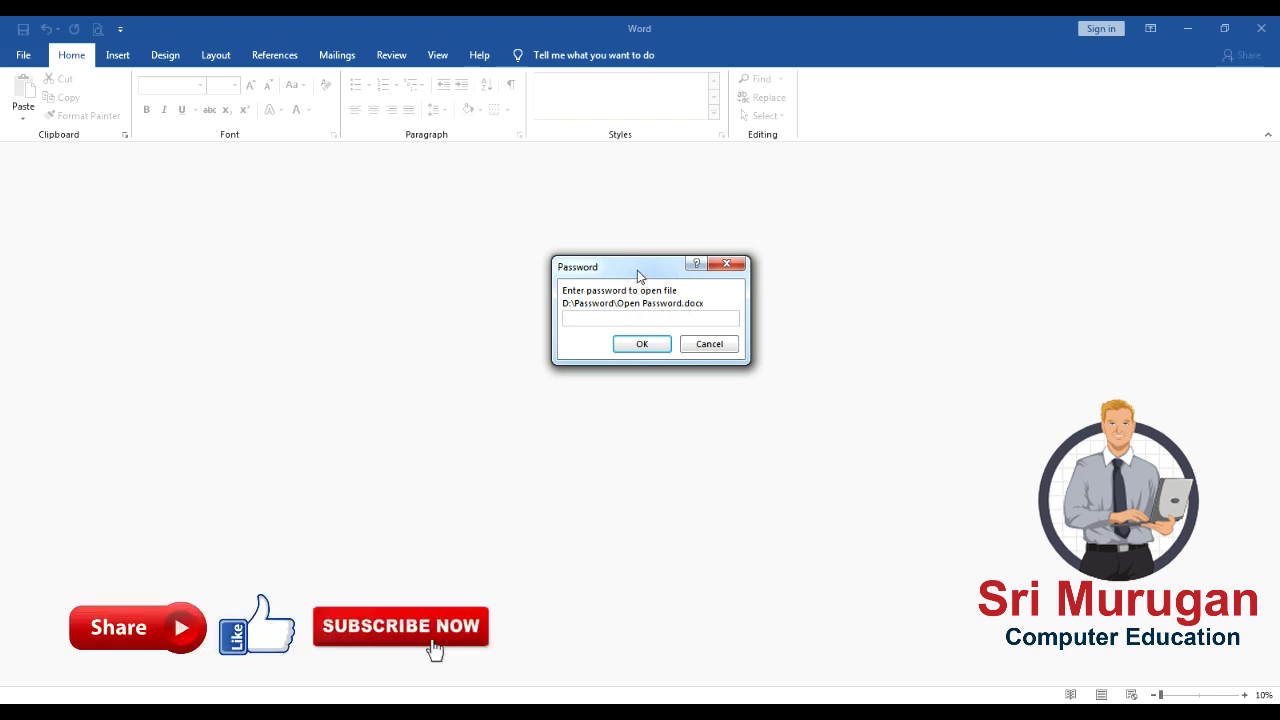
drag(639, 276, 641, 249)
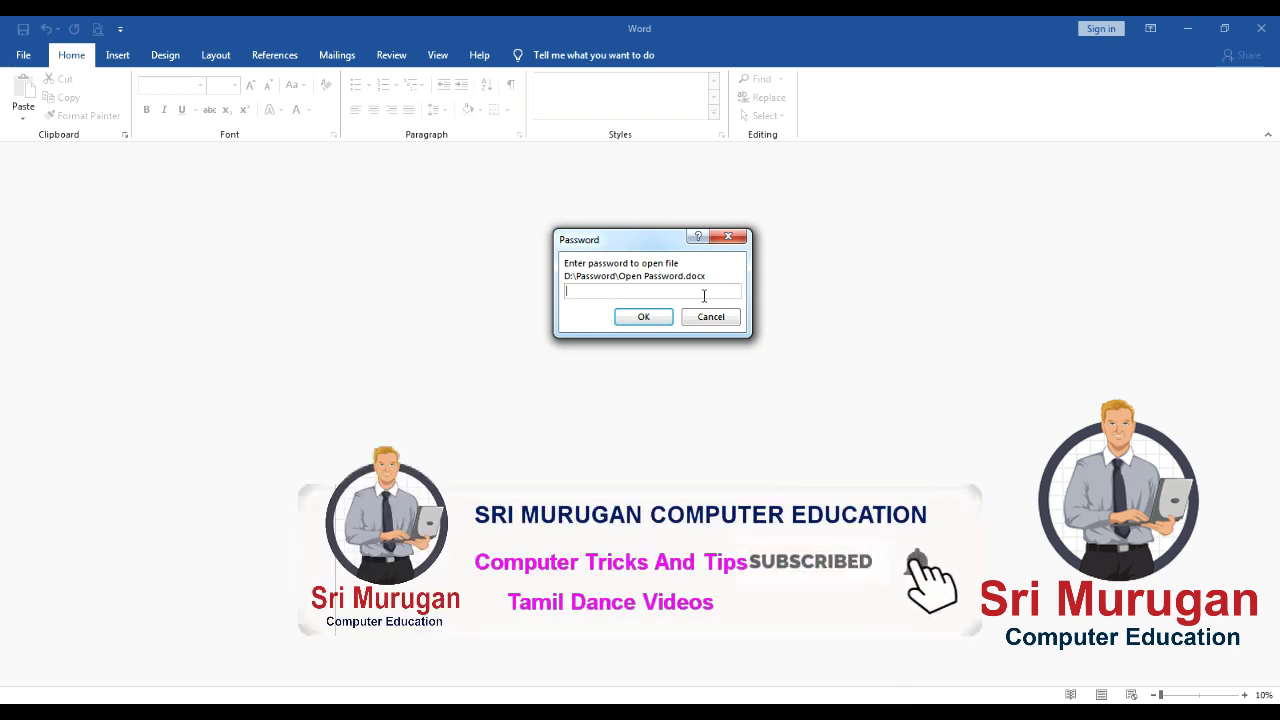
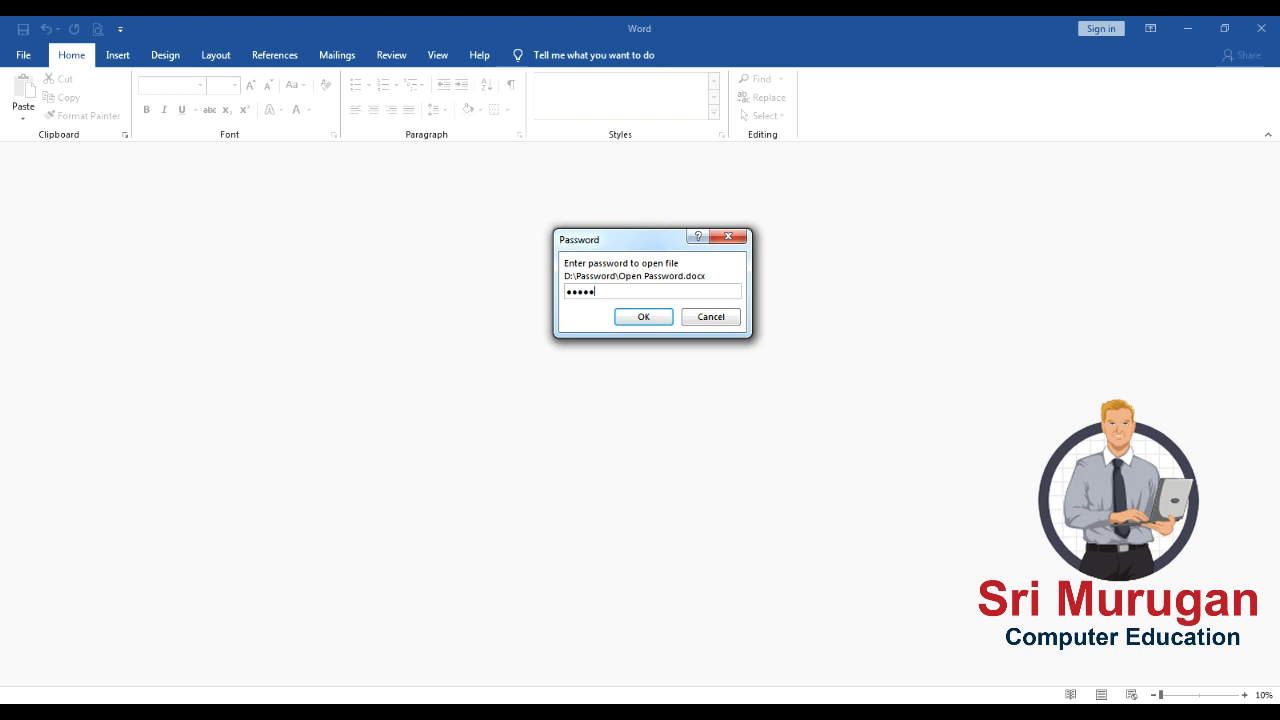
click(630, 320)
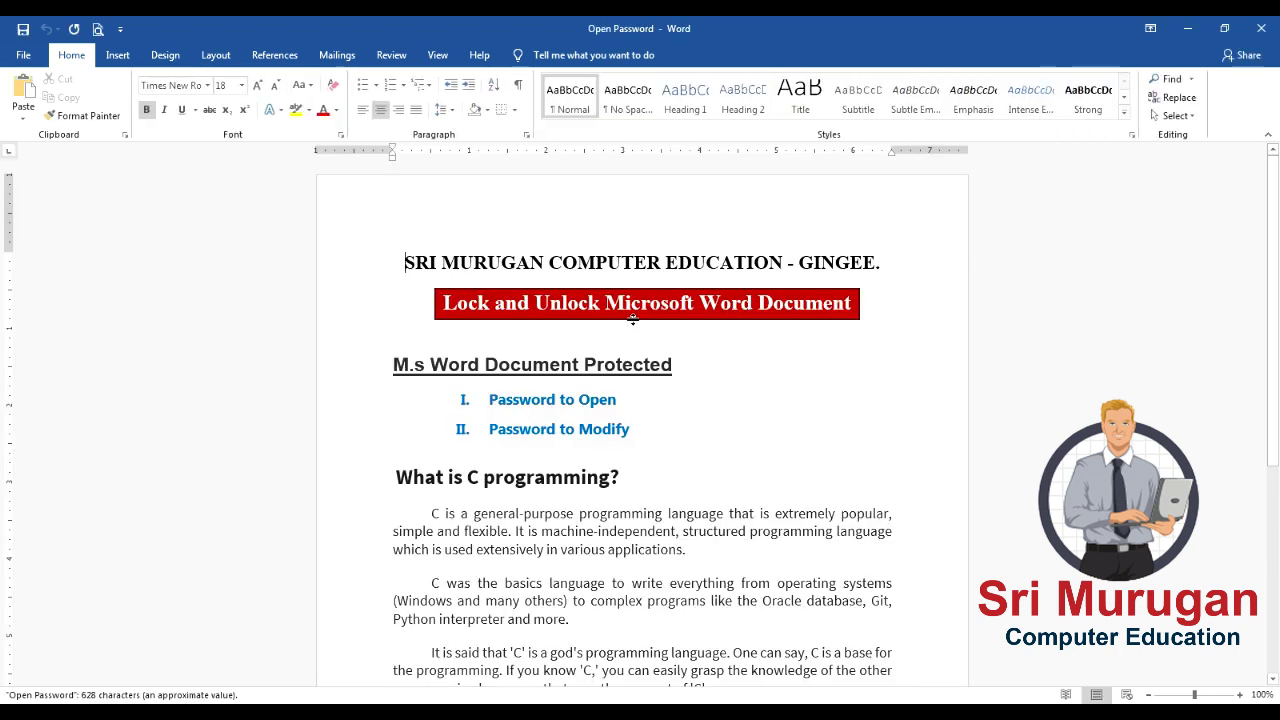
Select all of Open Password's content and paste it into a new Document2.
scroll(706, 386, down, 5)
scroll(813, 435, up, 5)
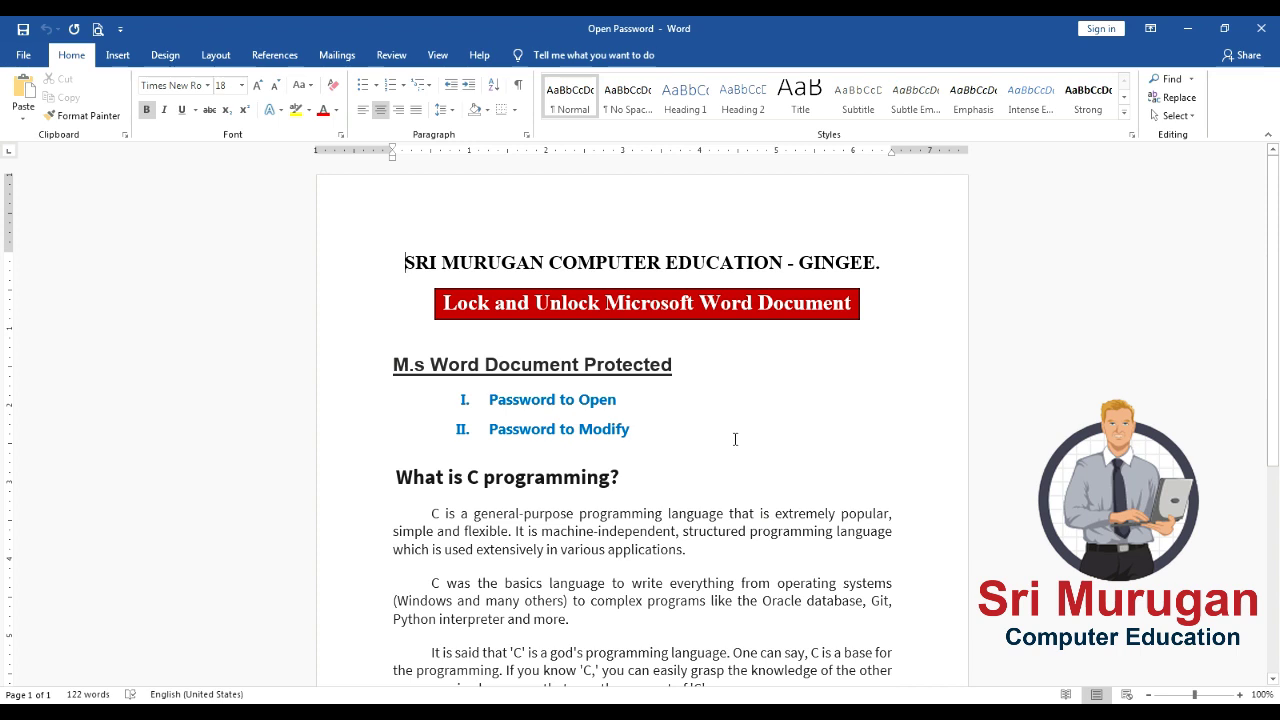
click(680, 465)
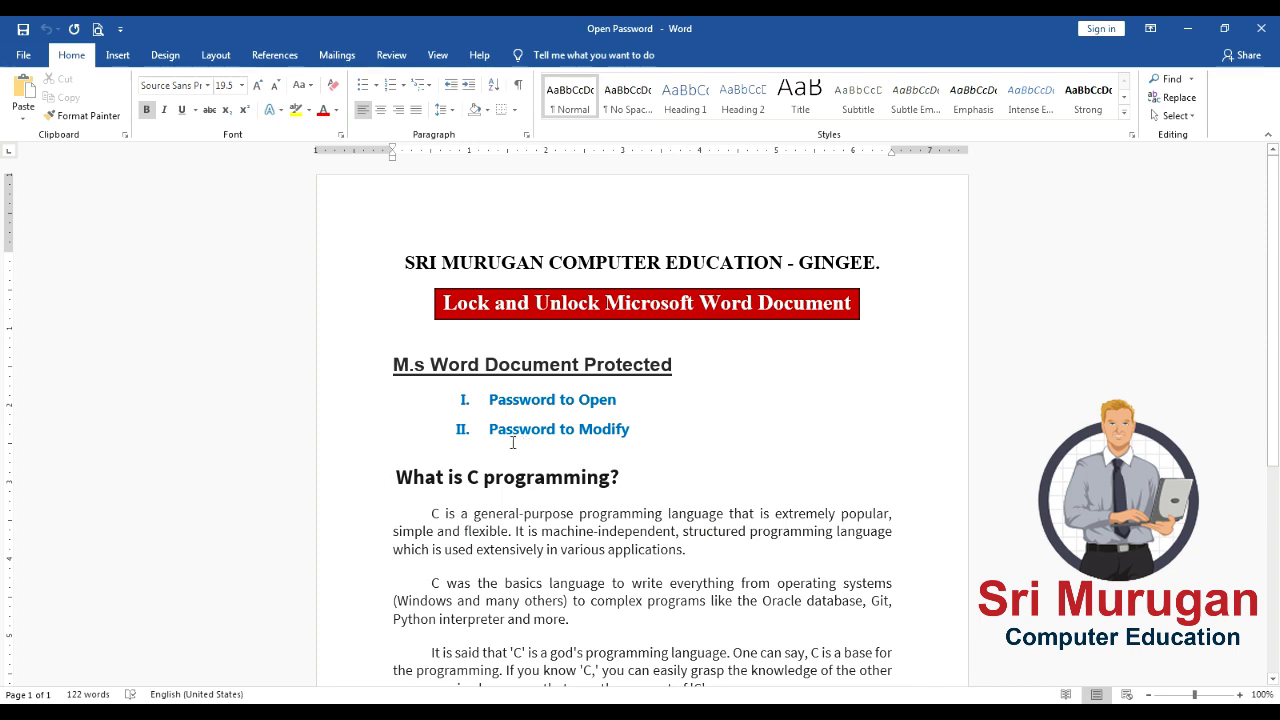
click(642, 432)
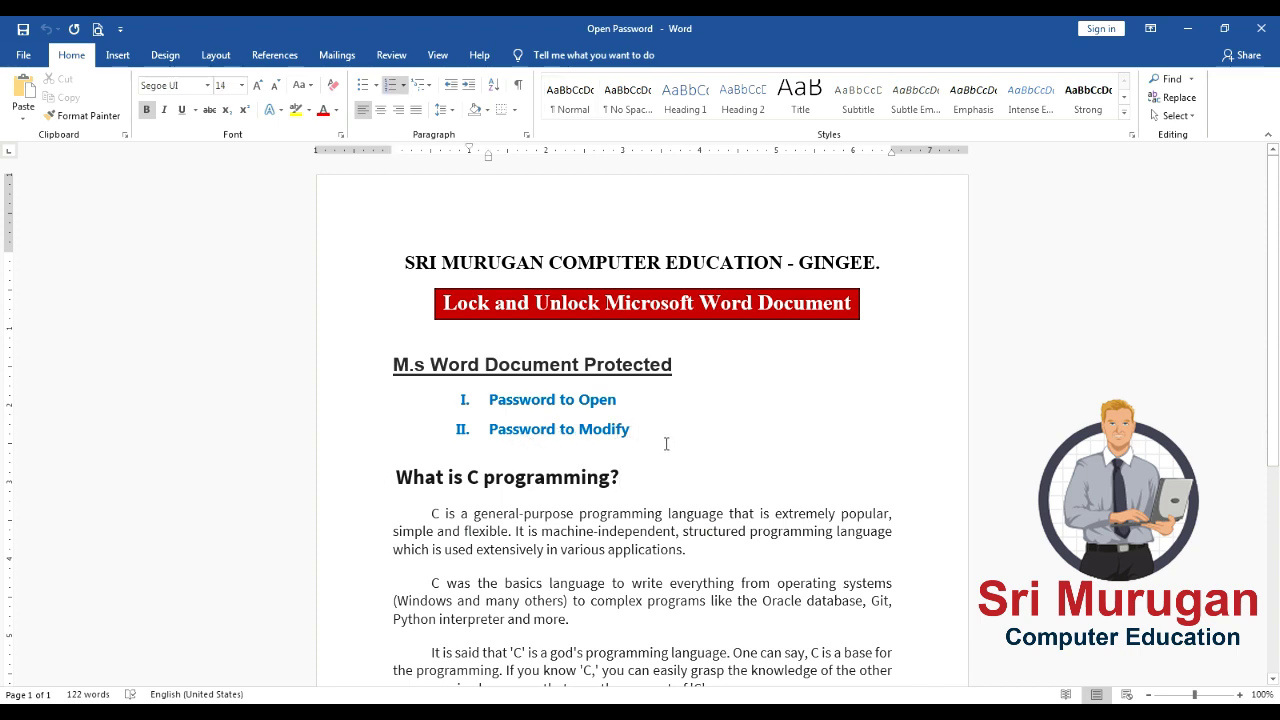
key(ctrl+a)
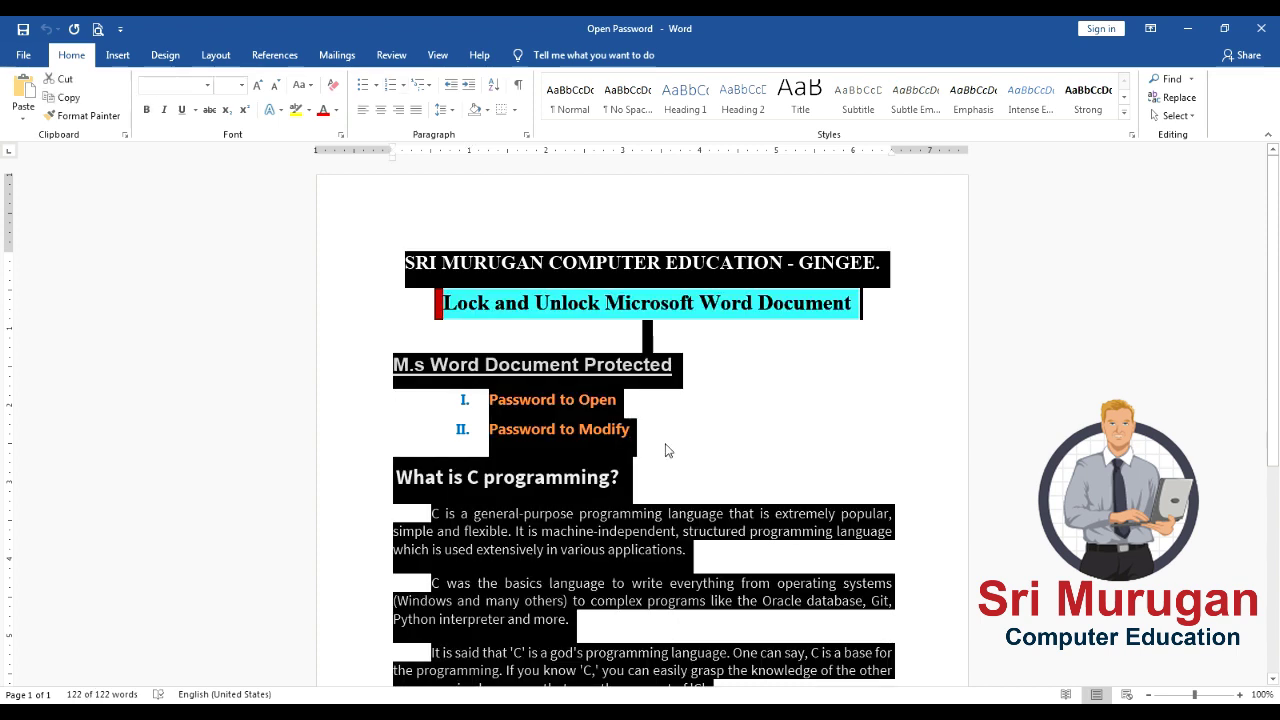
key(ctrl+n)
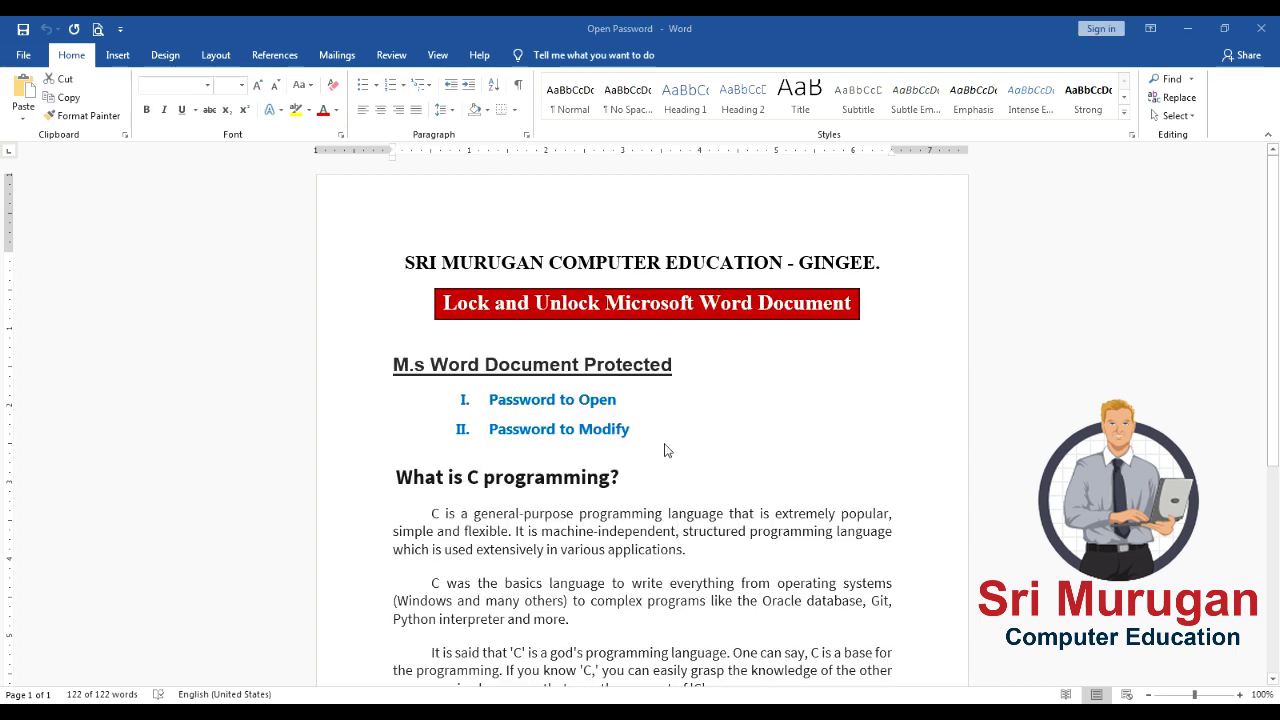
key(ctrl+v)
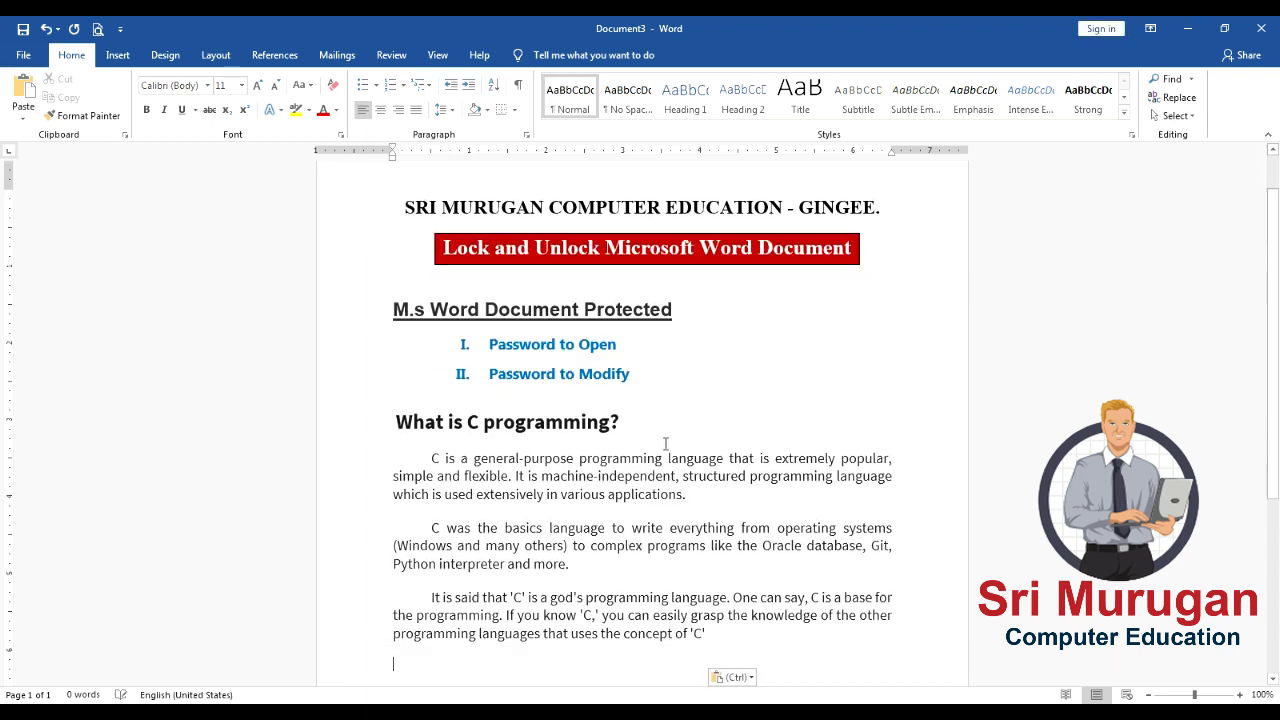
key(alt+Tab)
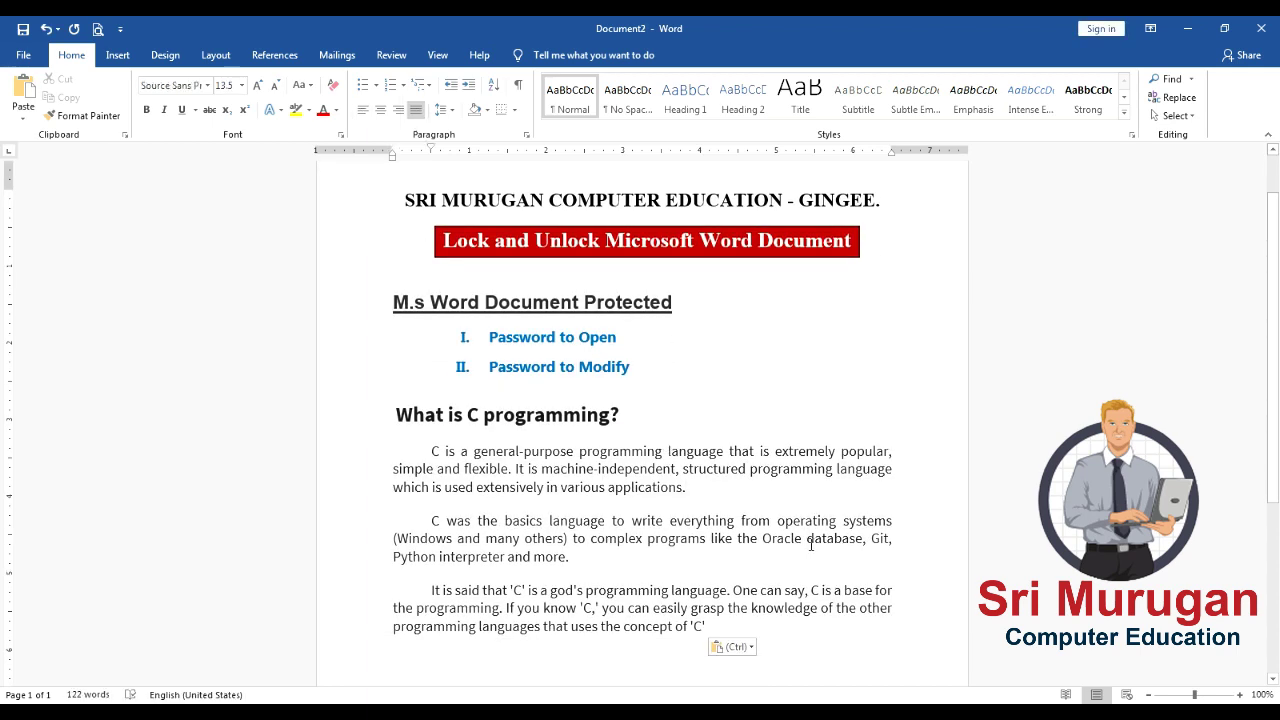
key(F12)
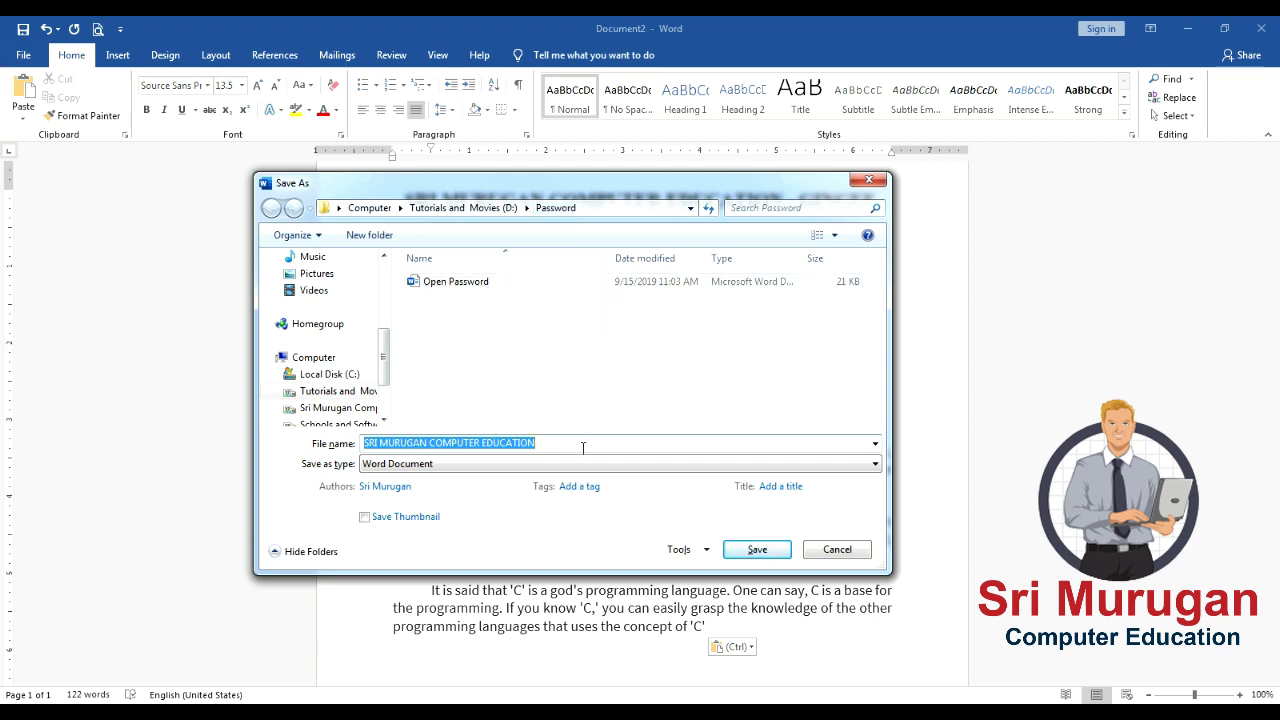
Save the copy as 'Read only password' with a confirmed modify password and Read-only recommended ticked.
key(BackSpace)
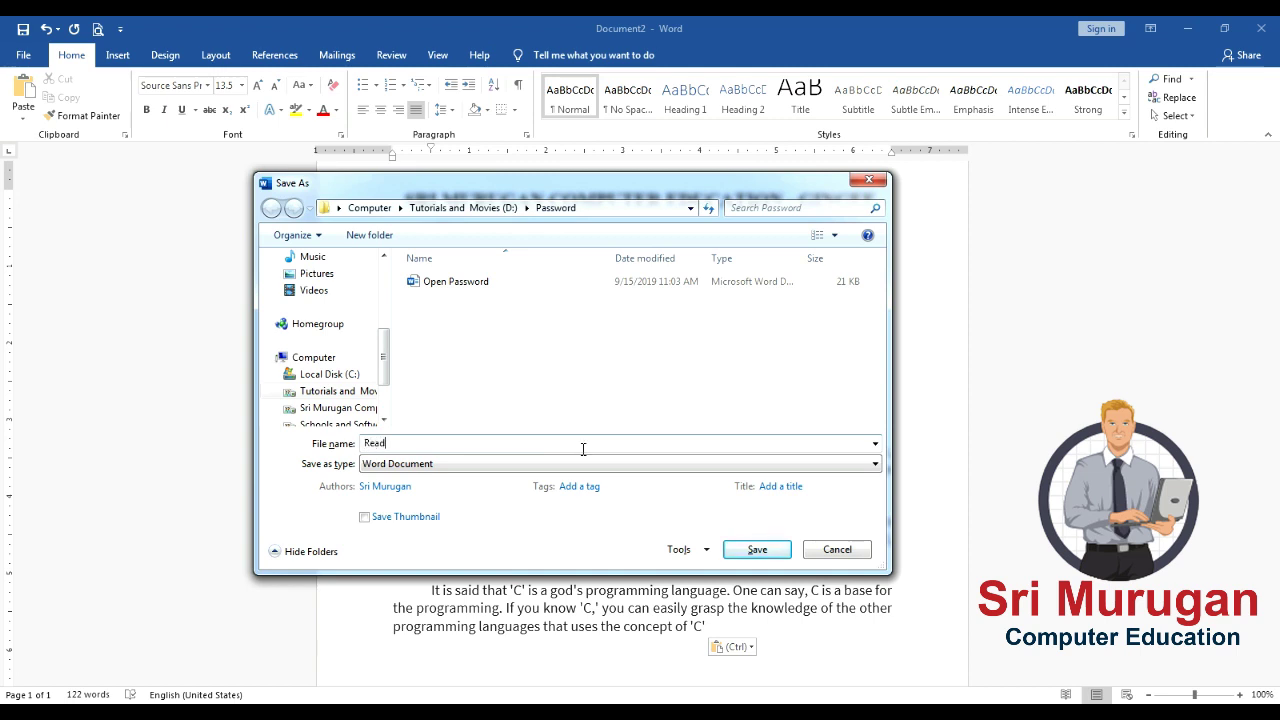
text(only password)
click(704, 553)
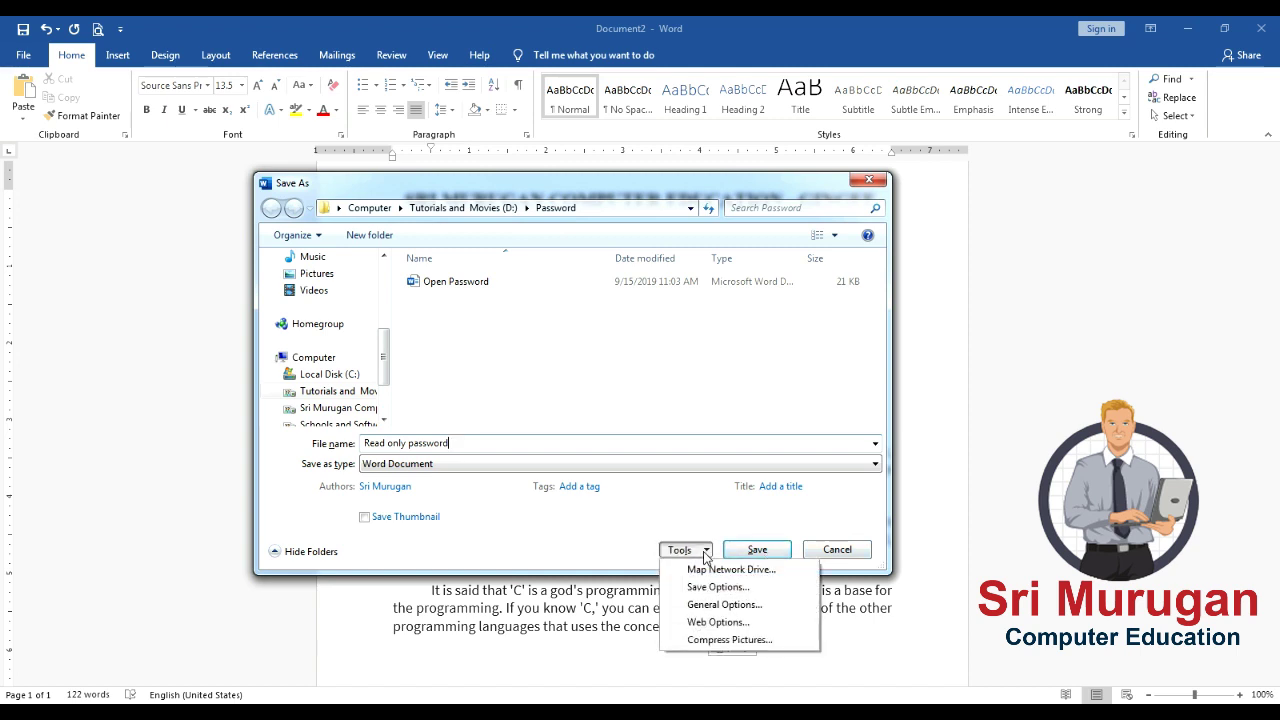
click(711, 605)
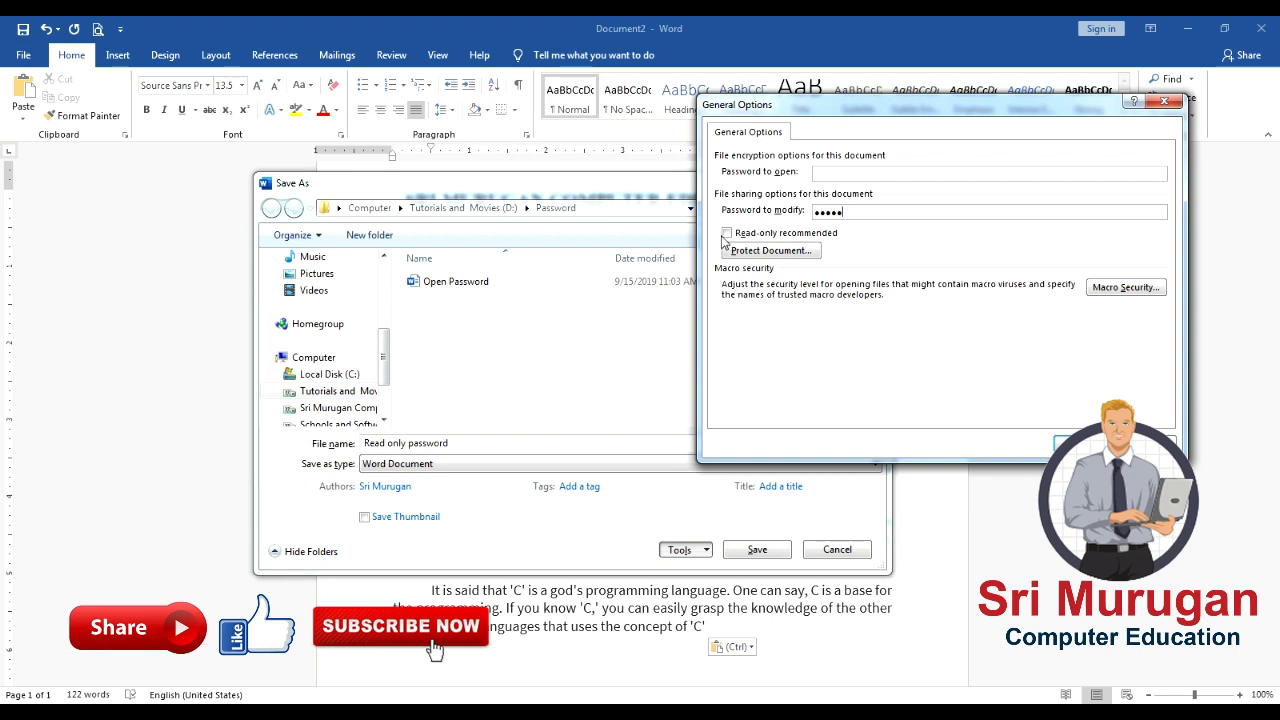
click(727, 233)
click(1062, 443)
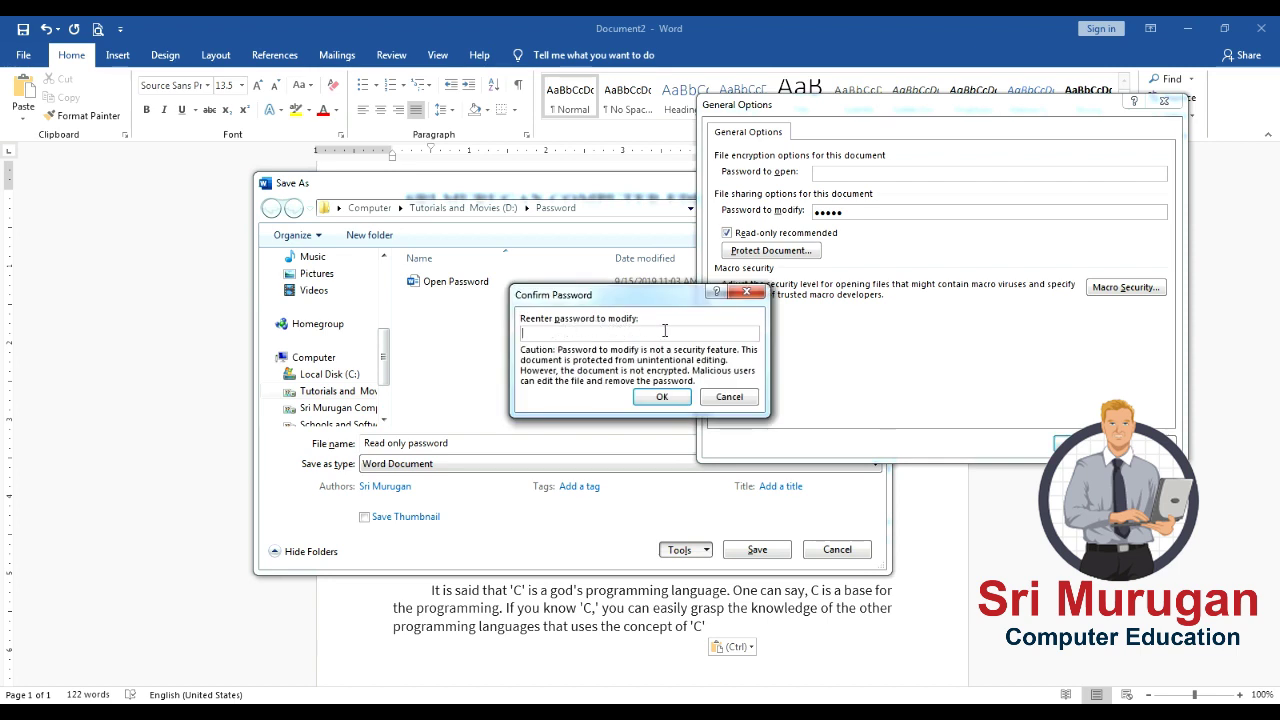
click(655, 398)
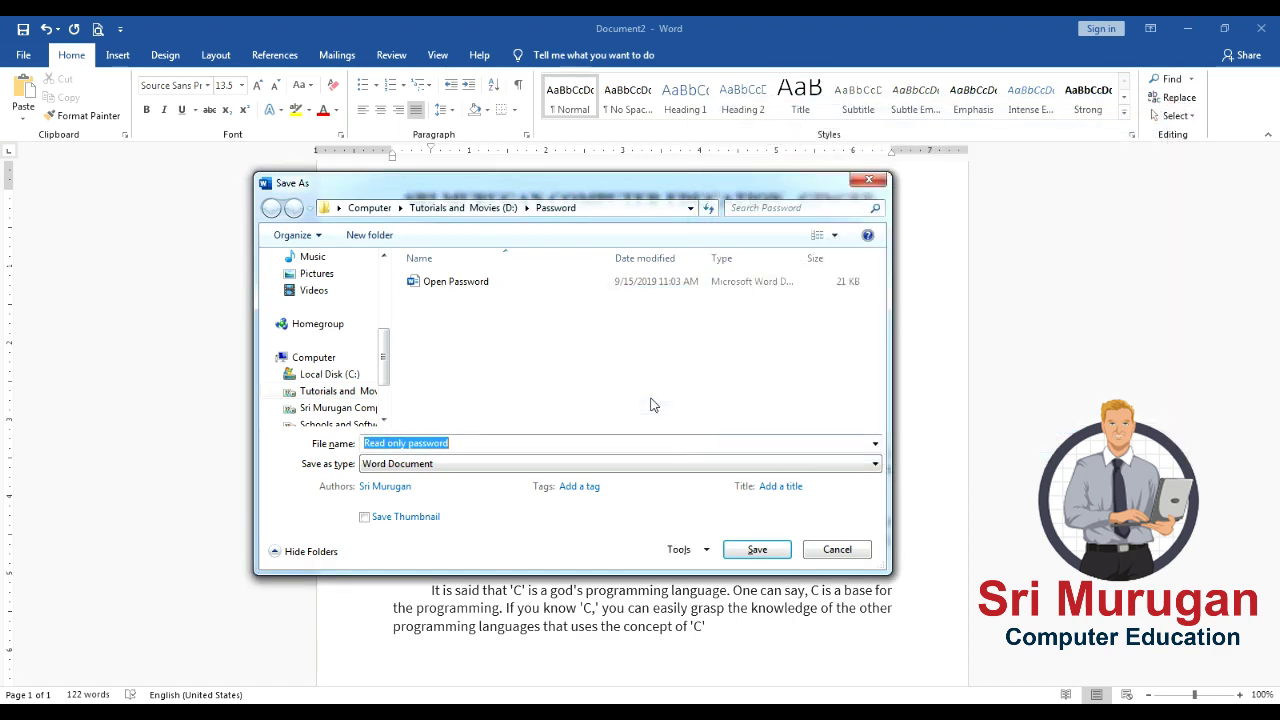
click(752, 552)
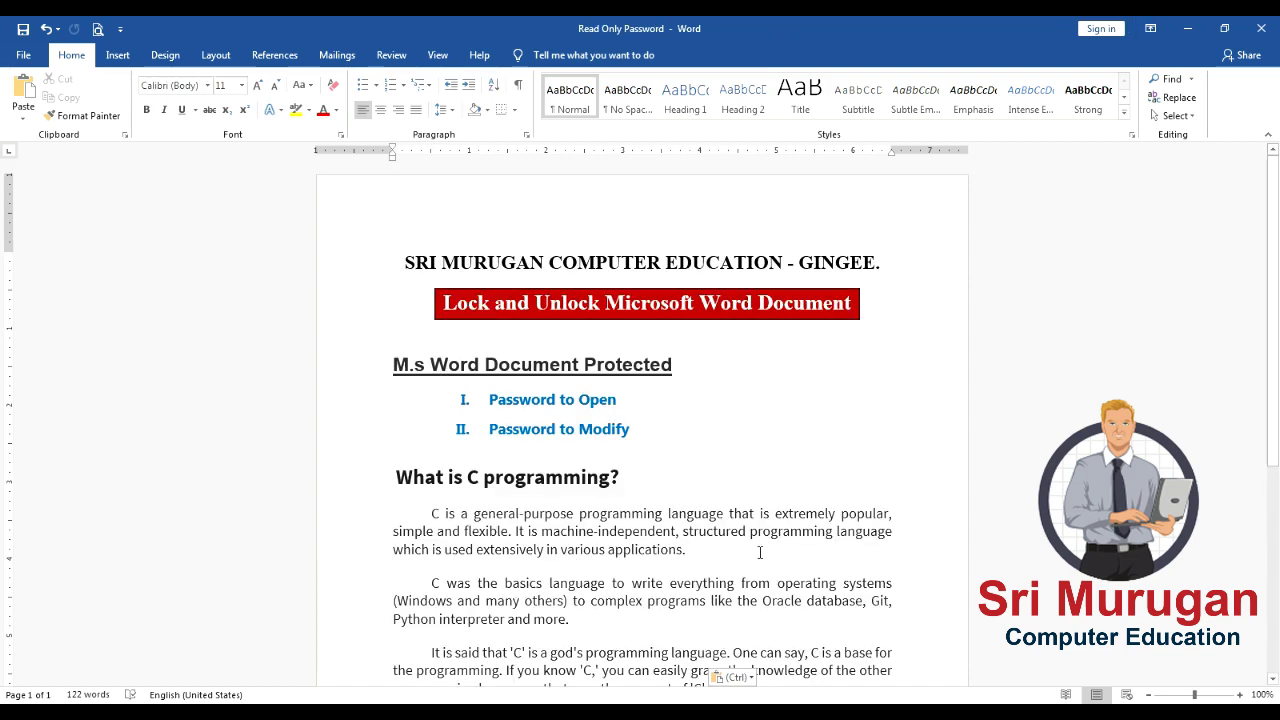
Close the document and reopen Read Only Password from the Recent list.
key(ctrl+w)
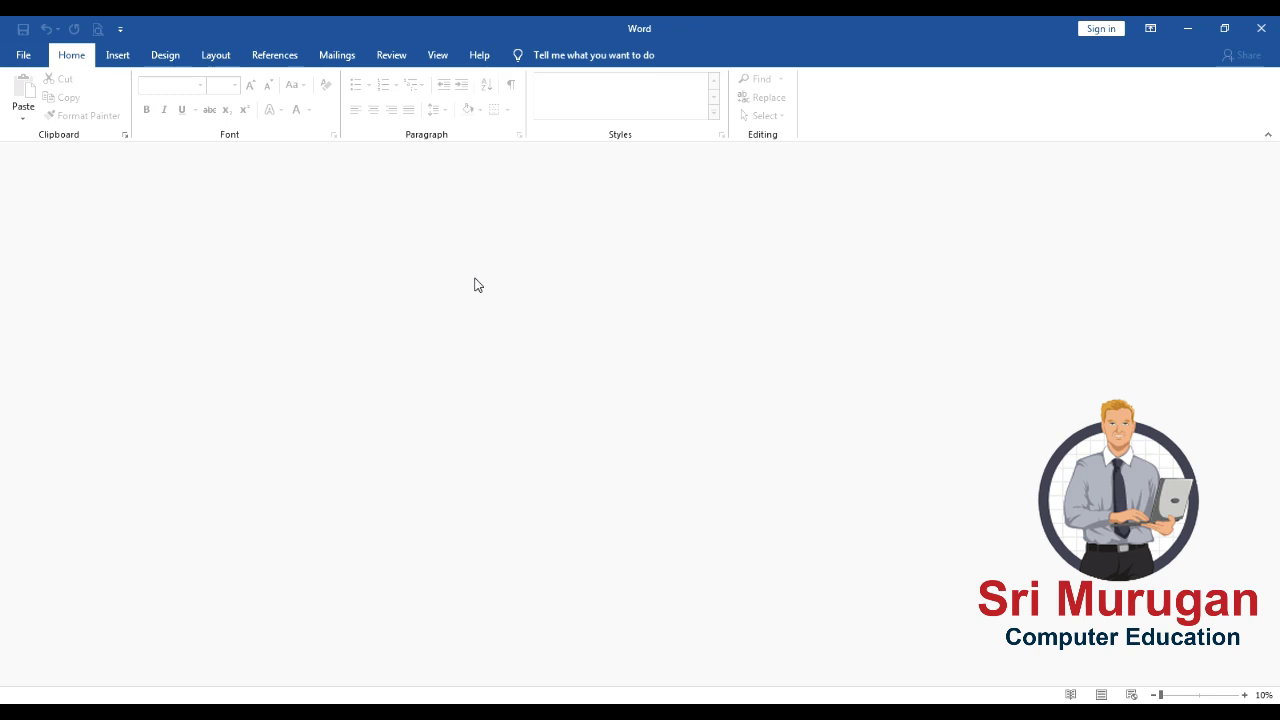
key(ctrl+o)
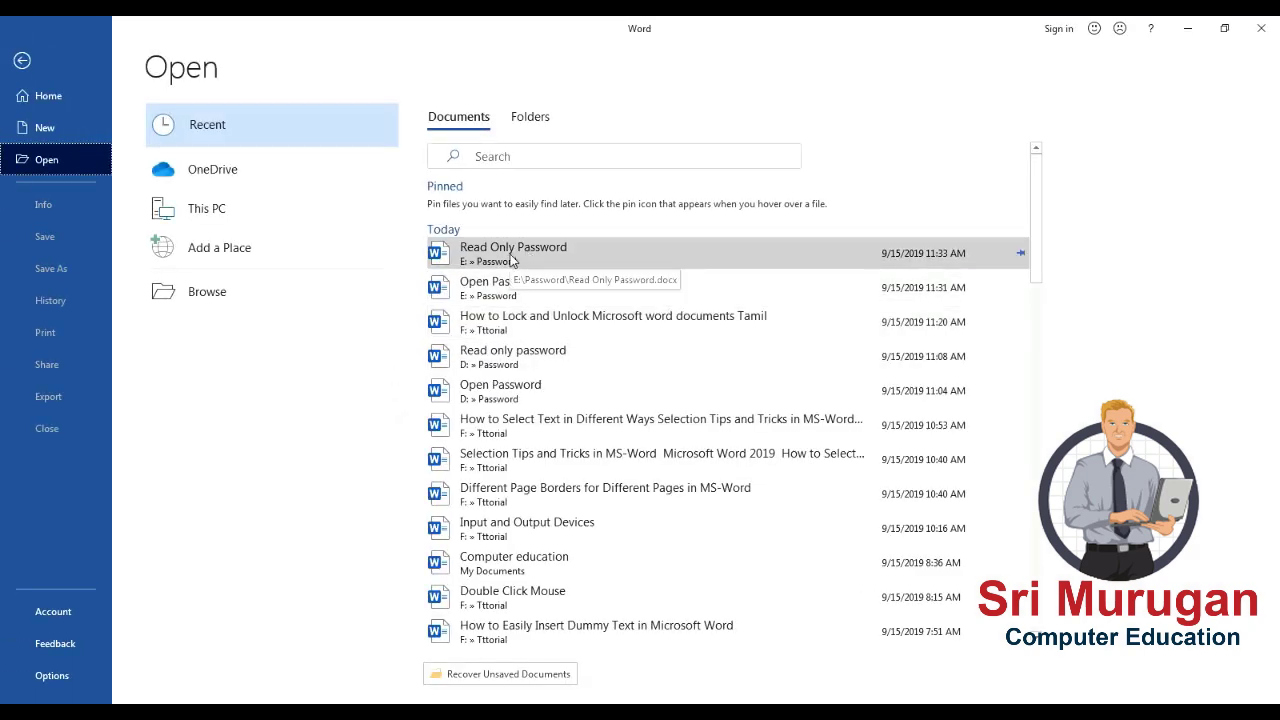
click(510, 259)
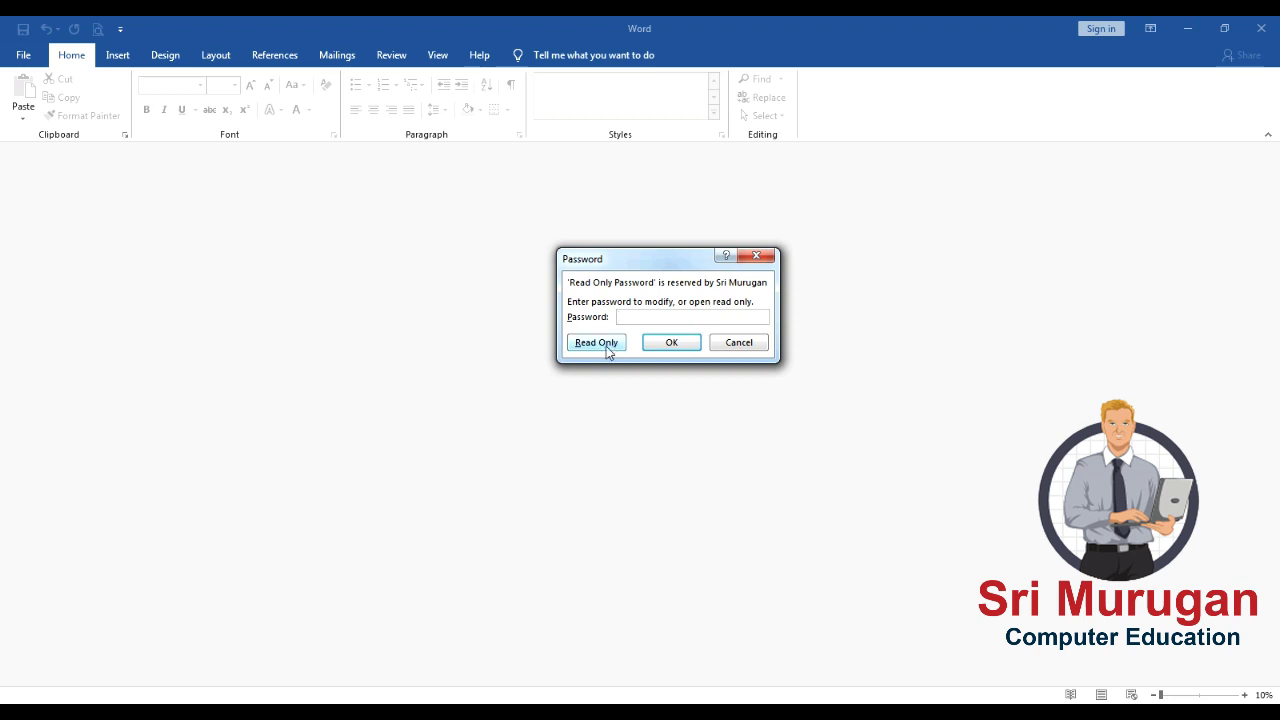
click(606, 346)
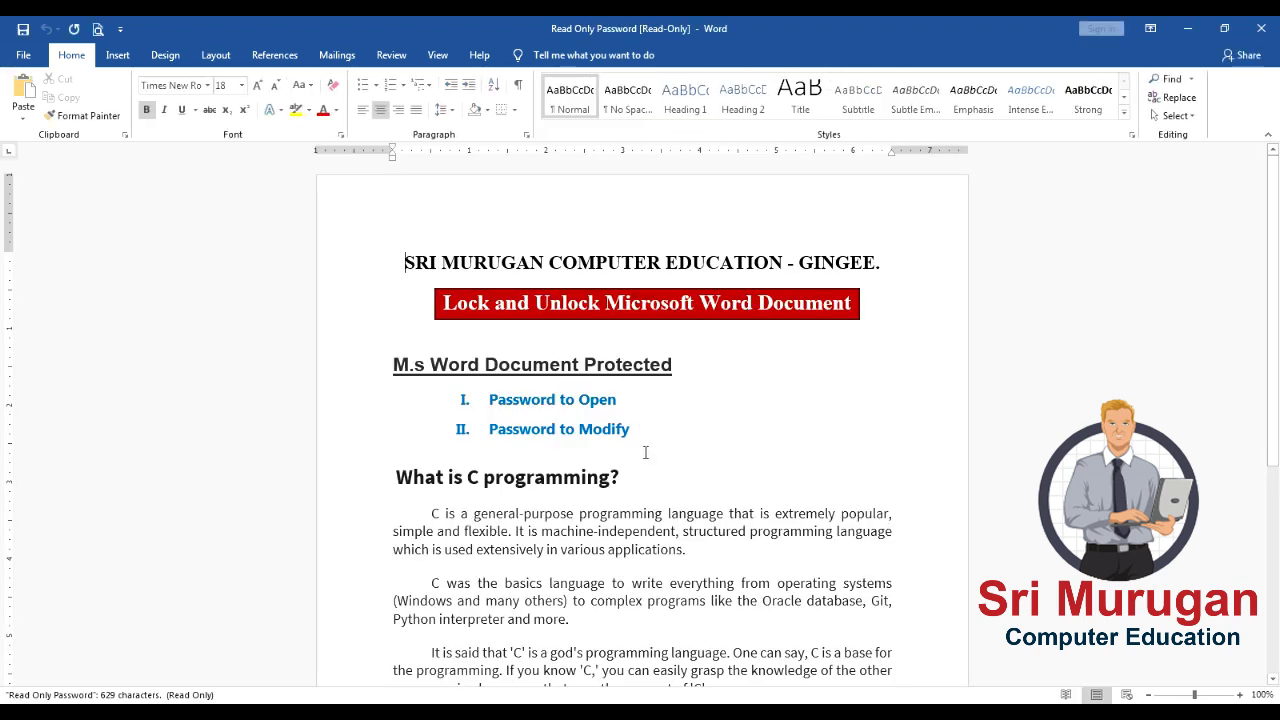
scroll(645, 452, down, 1)
scroll(645, 452, down, 2)
scroll(645, 452, down, 2)
scroll(645, 452, up, 3)
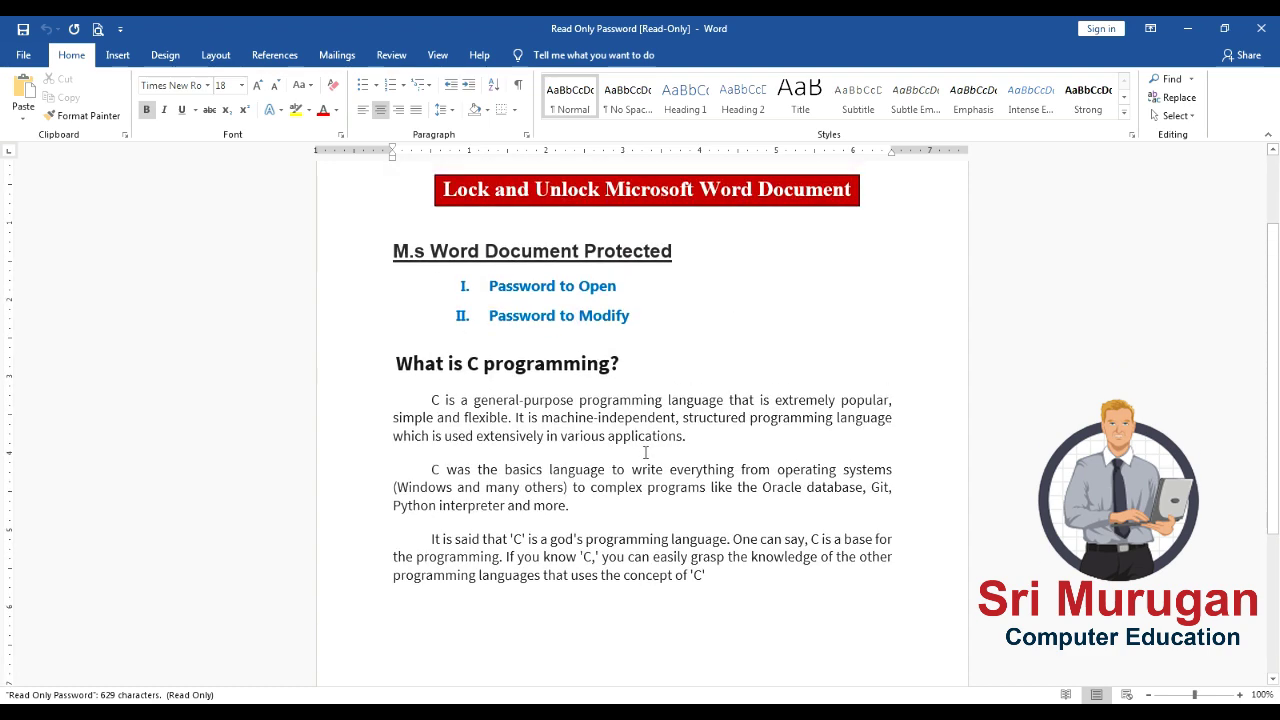
scroll(645, 452, up, 2)
scroll(645, 452, down, 1)
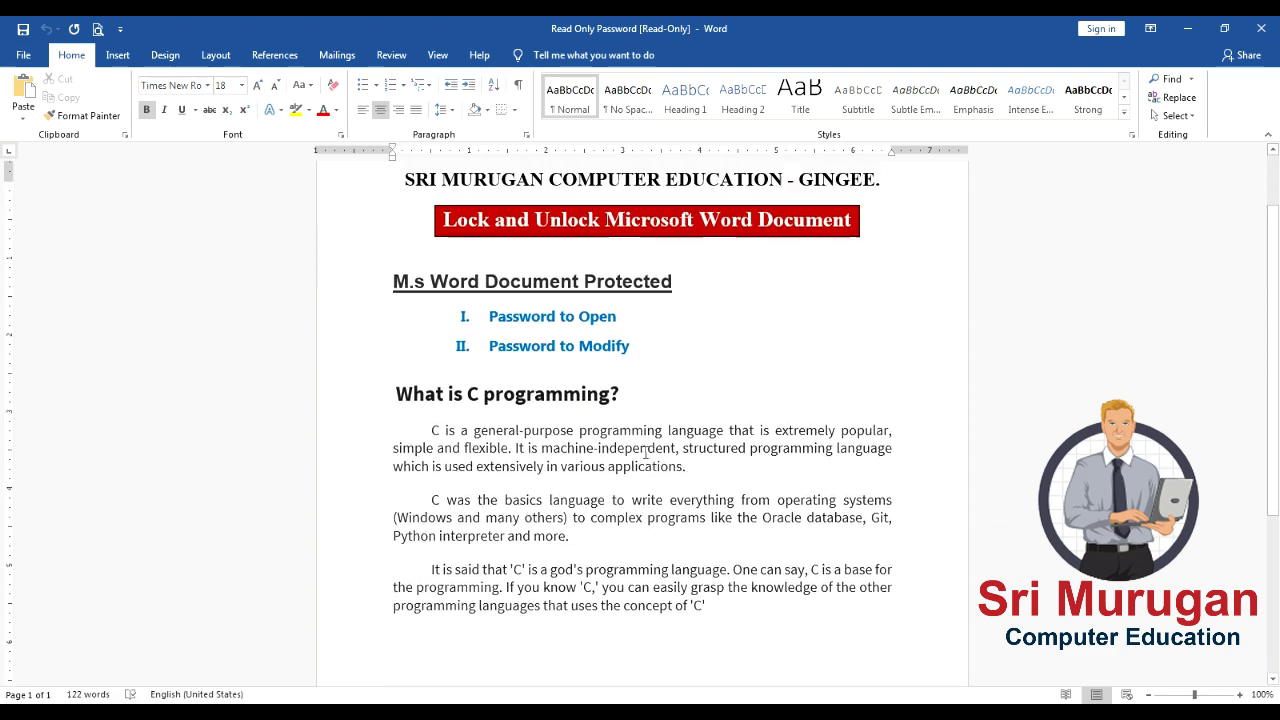
scroll(646, 453, up, 1)
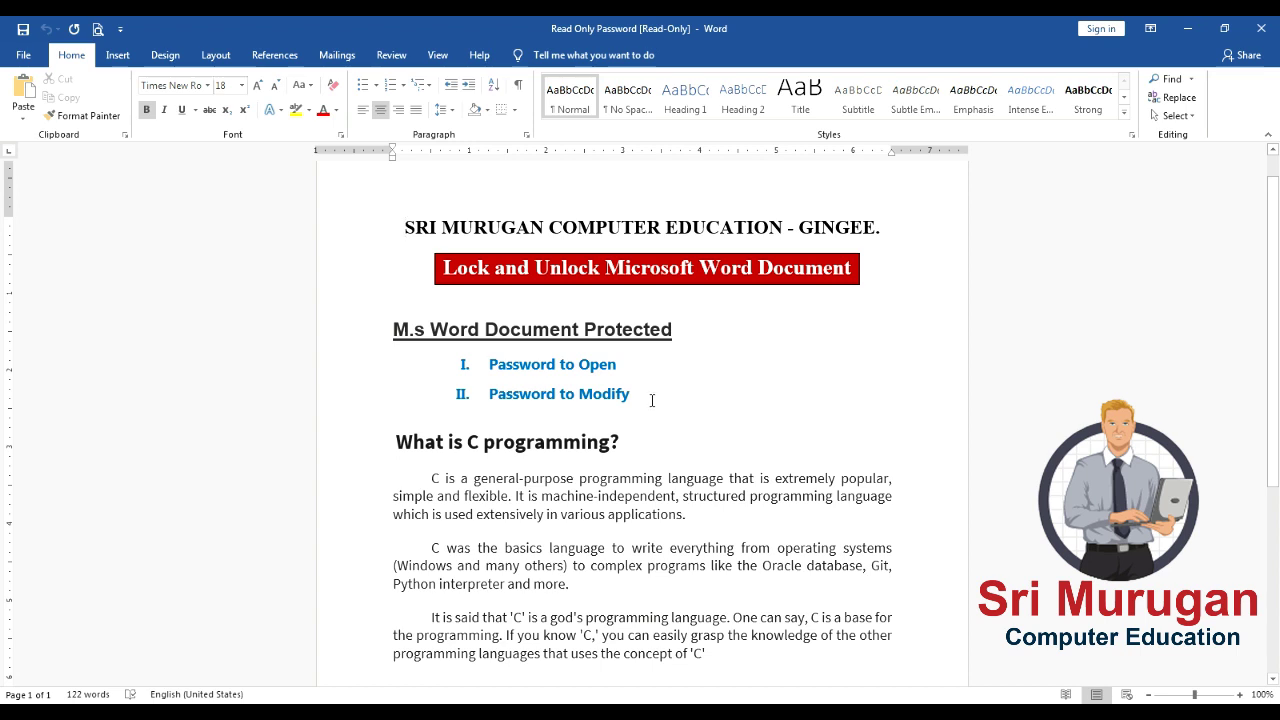
click(716, 378)
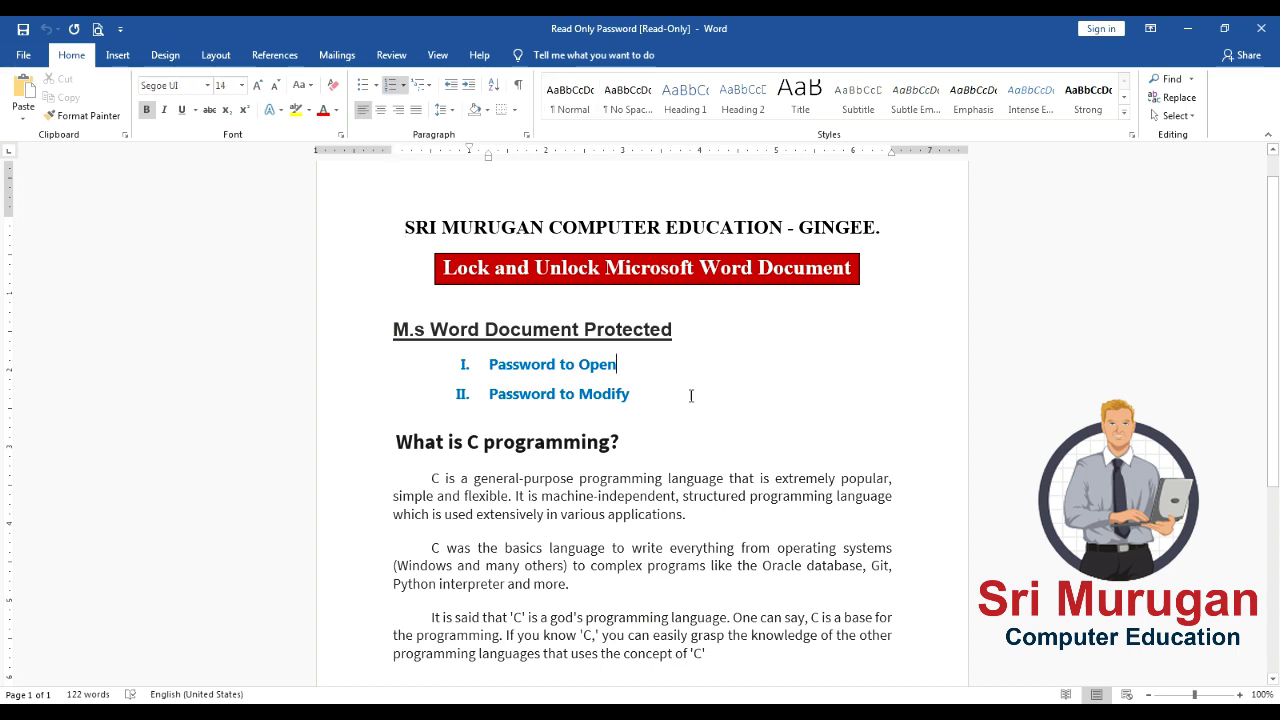
key(Tab)
click(23, 31)
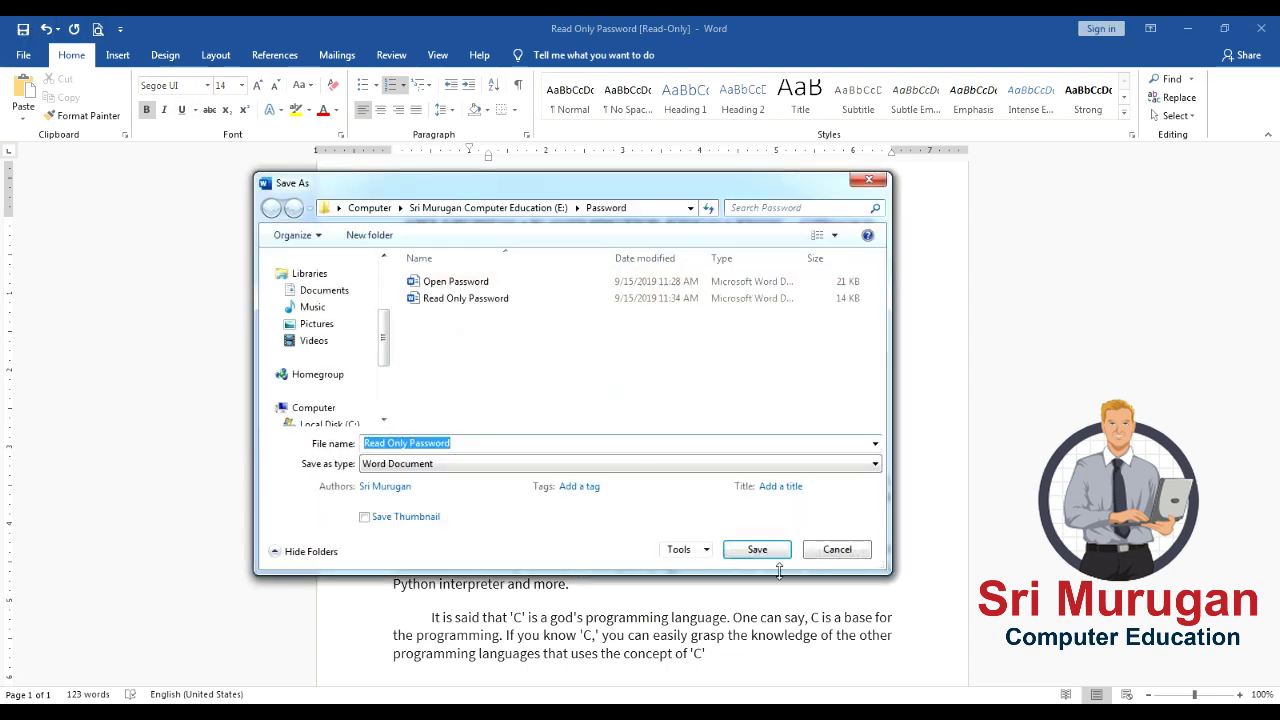
click(768, 555)
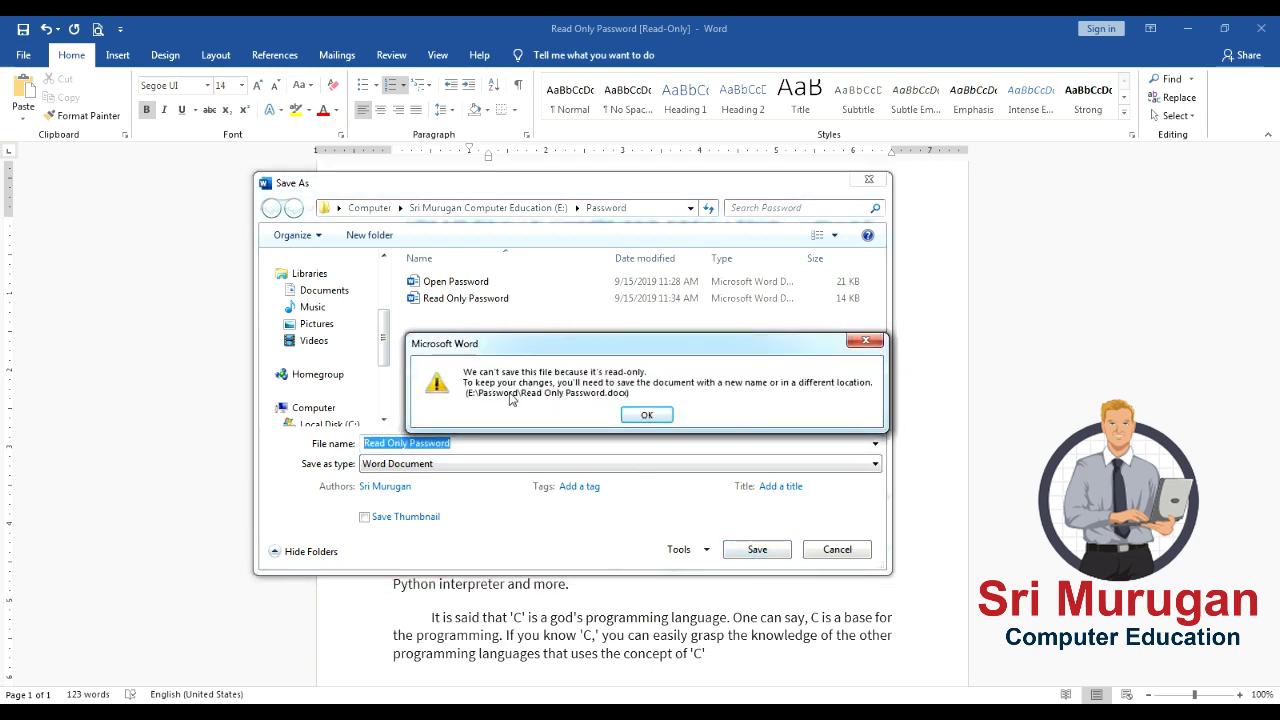
drag(686, 350, 710, 329)
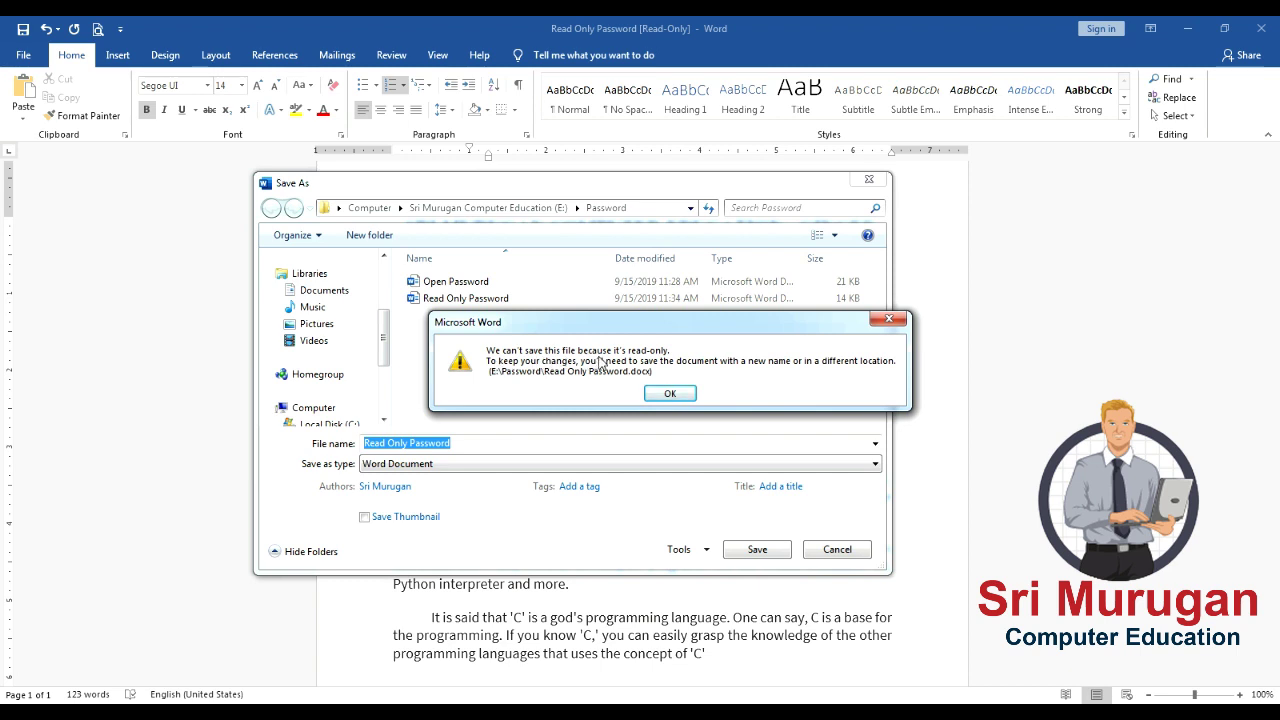
click(672, 394)
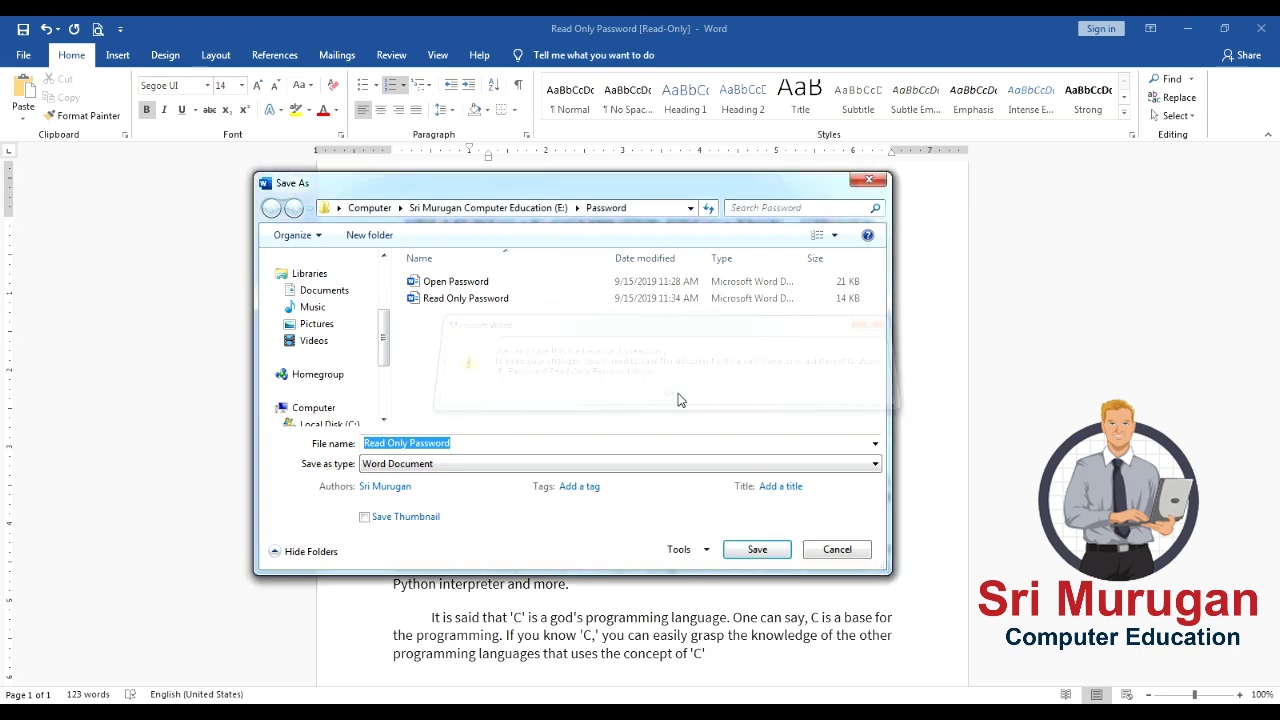
click(837, 551)
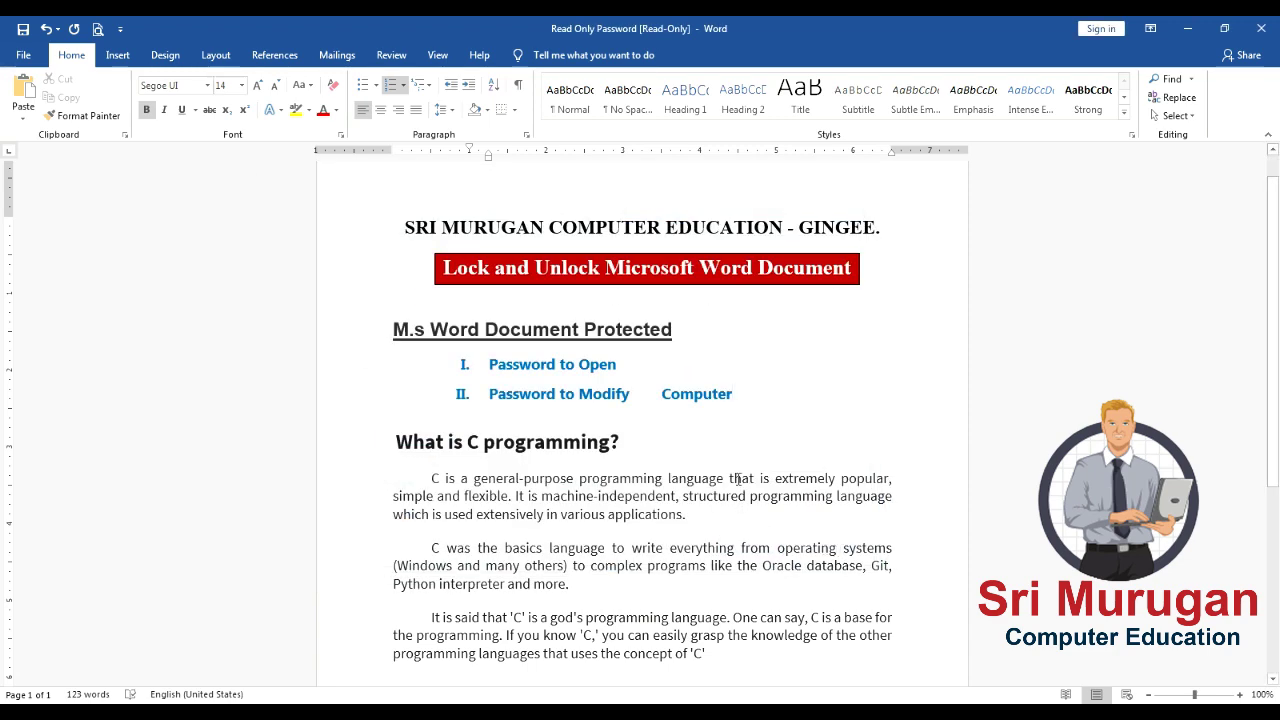
Close the read-only copy and reopen Open Password by entering its open password.
key(ctrl+w)
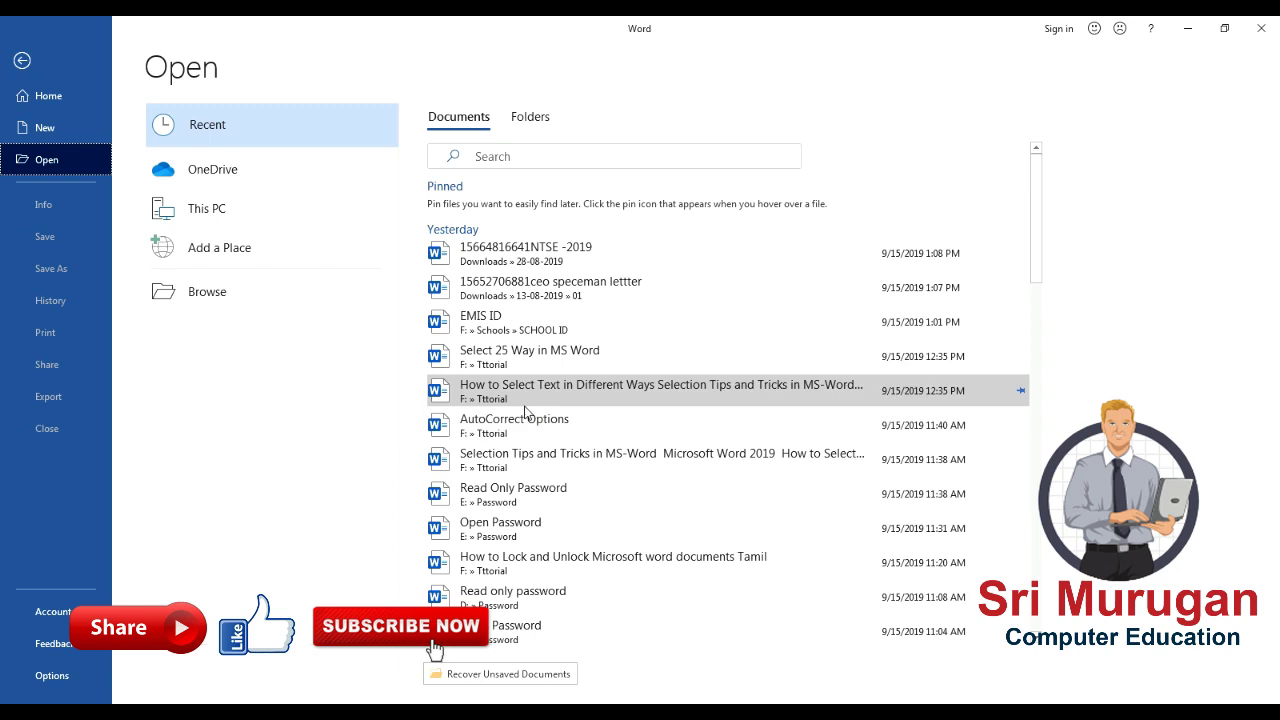
click(518, 540)
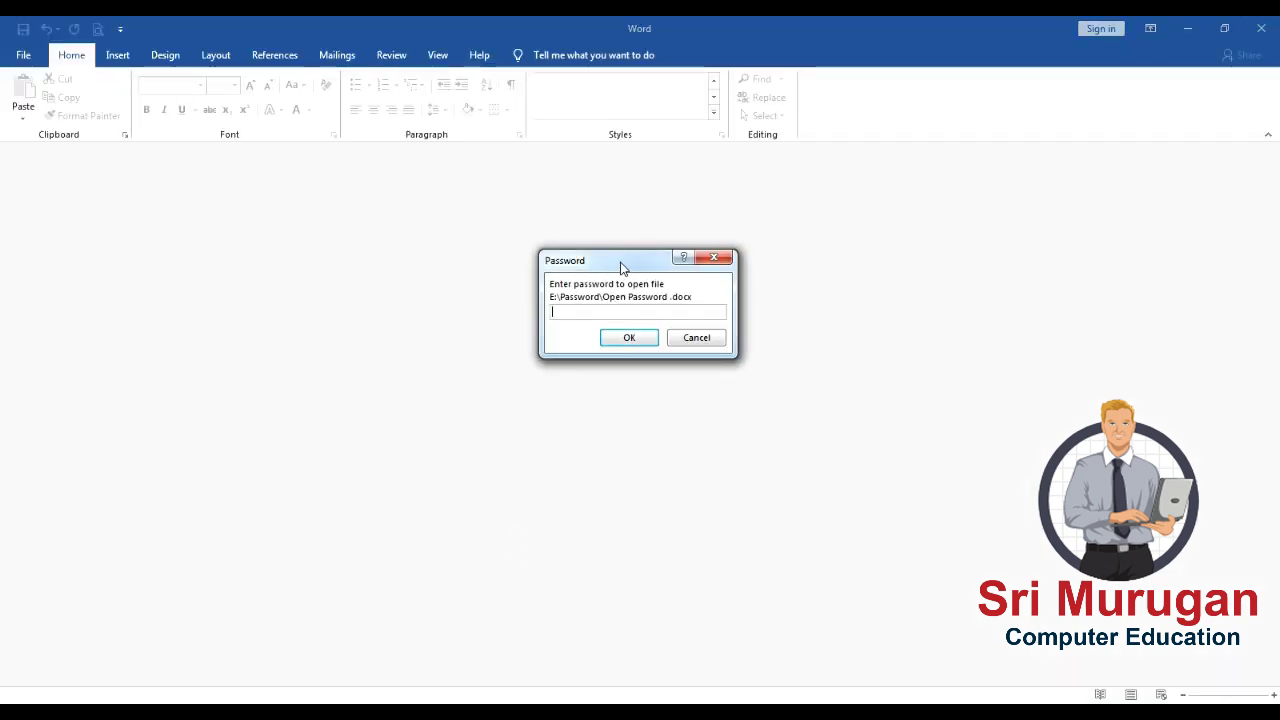
drag(623, 264, 653, 240)
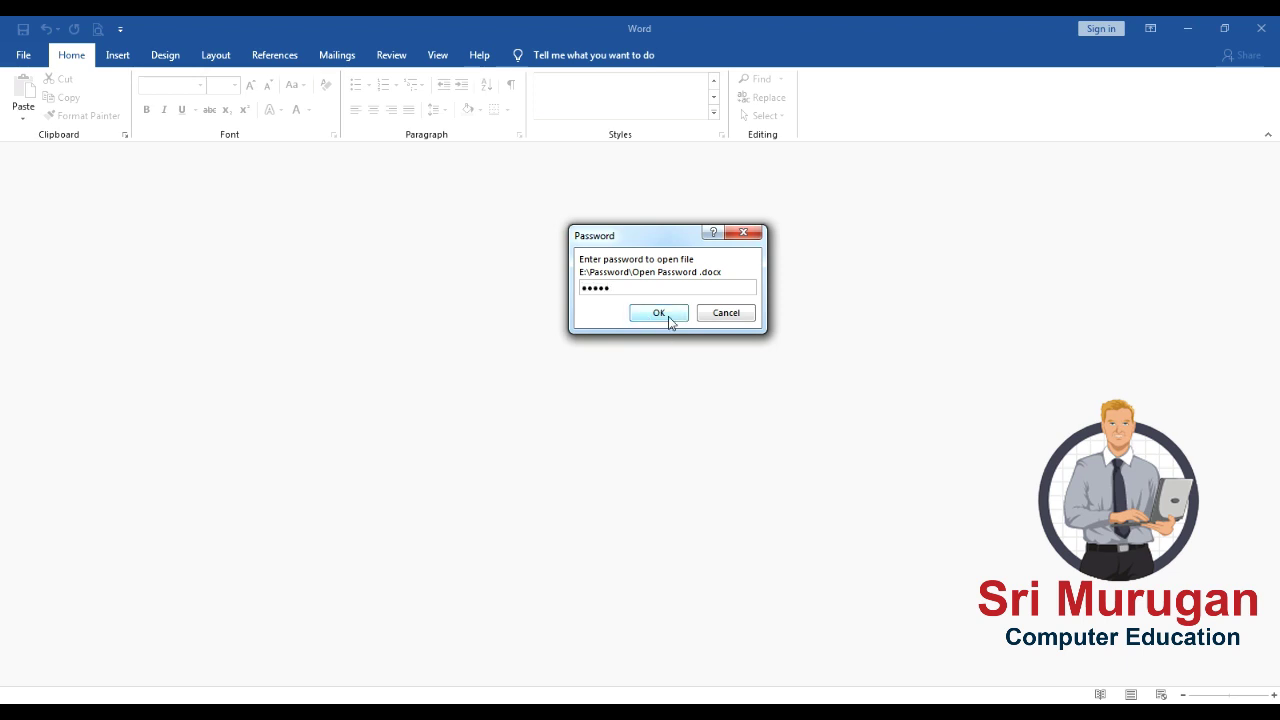
click(665, 316)
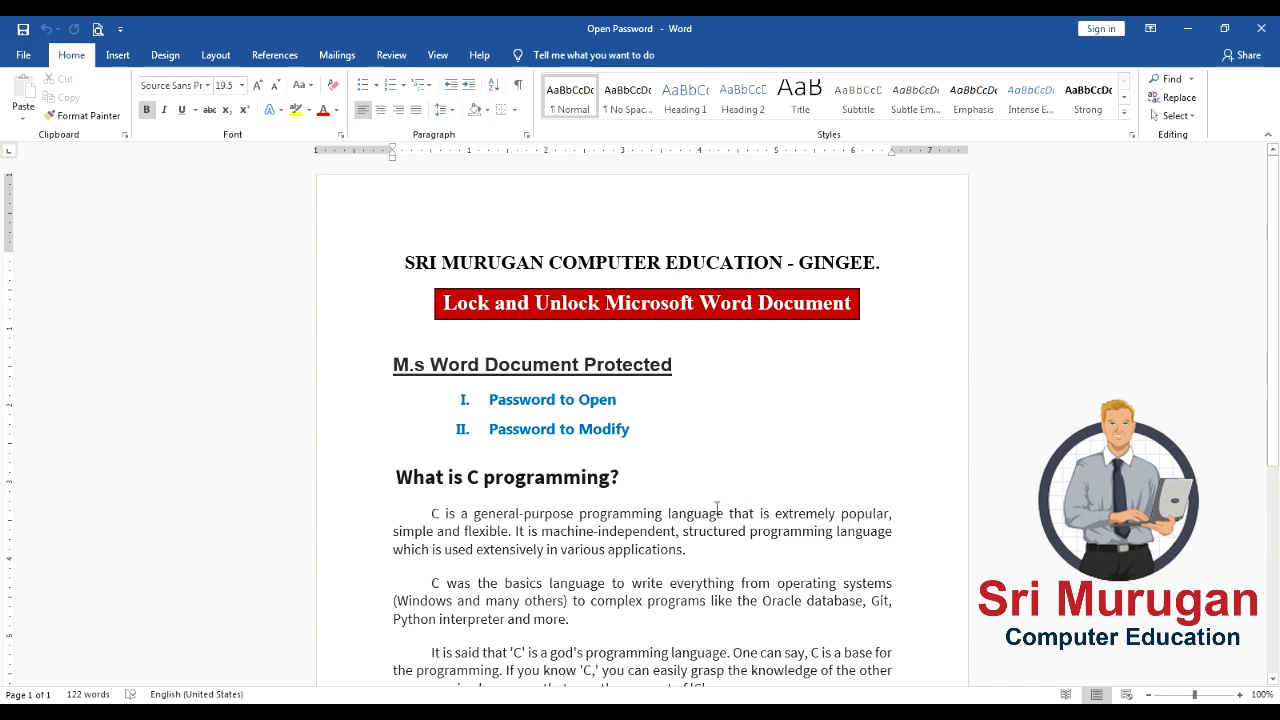
Clear the Password to open field in General Options and re-save Open Password.
click(720, 513)
scroll(718, 528, down, 3)
scroll(718, 528, up, 3)
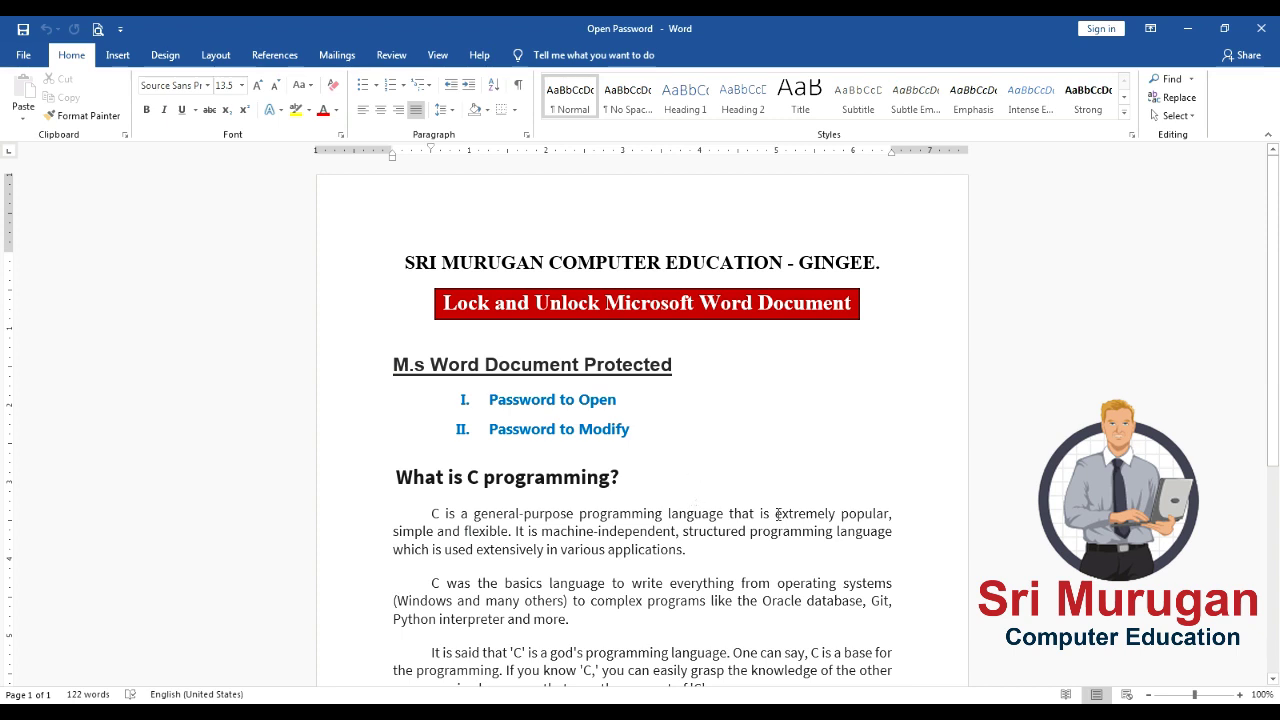
key(F12)
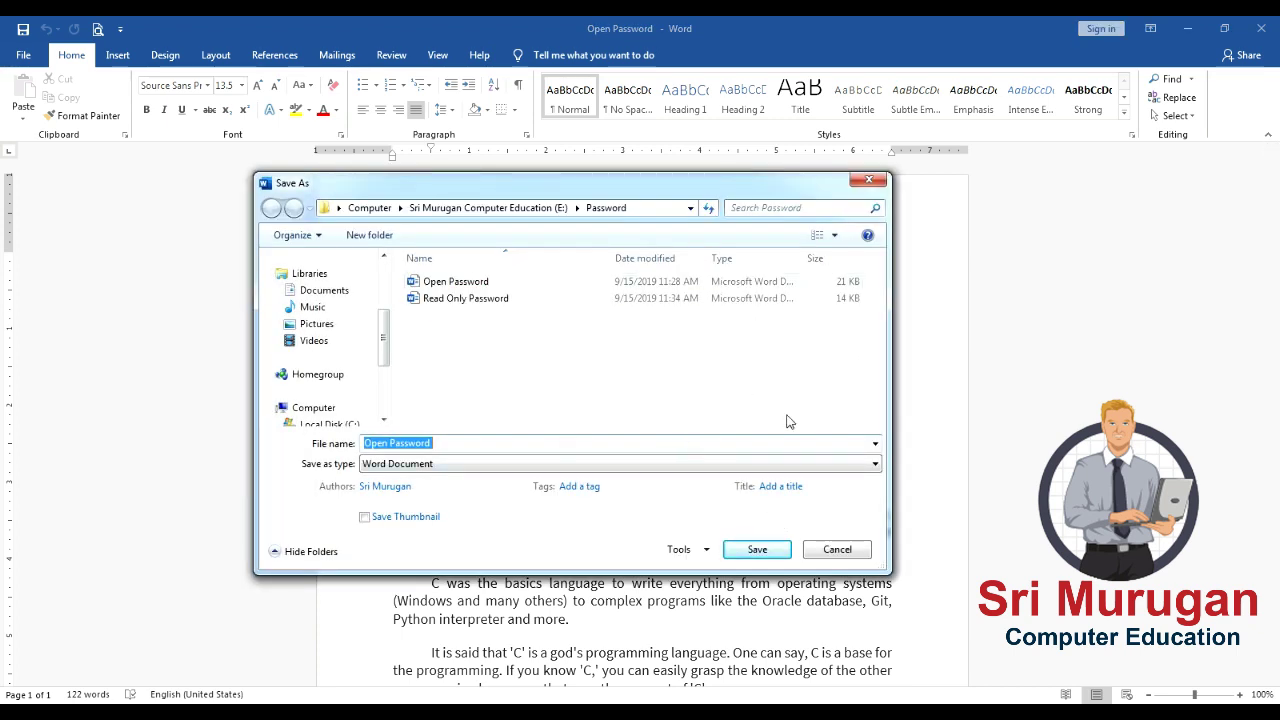
click(704, 551)
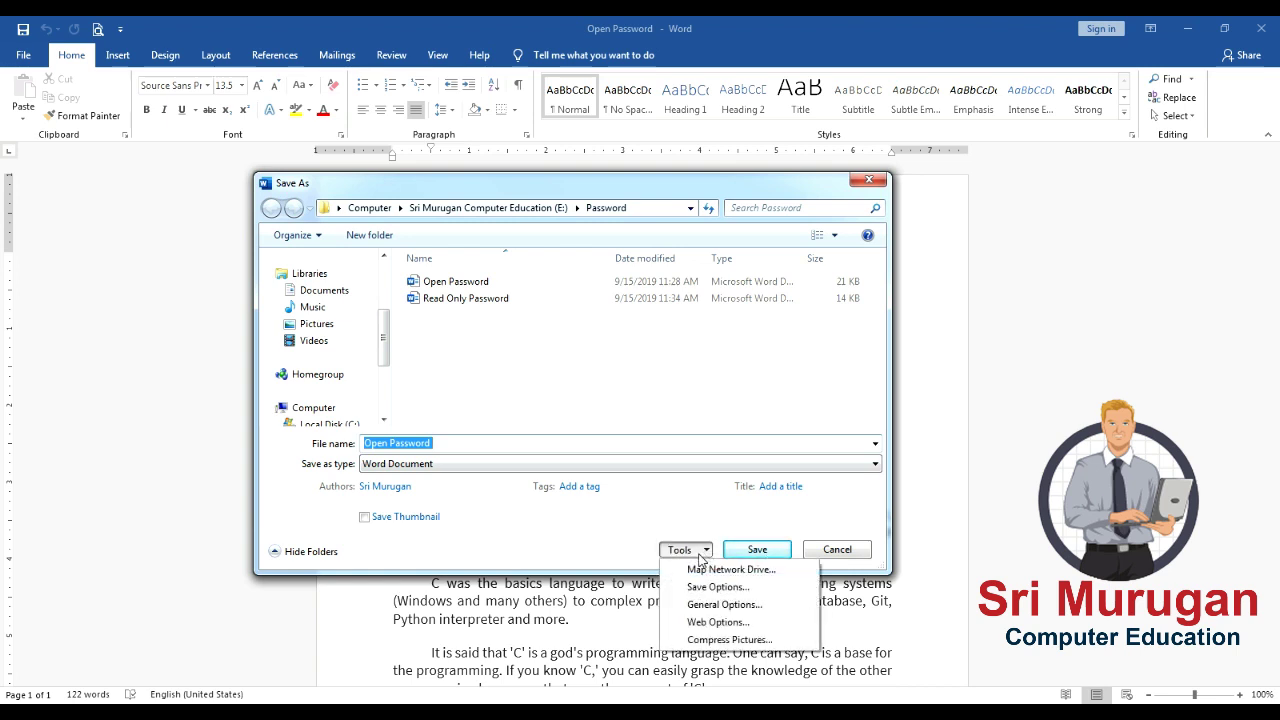
click(742, 608)
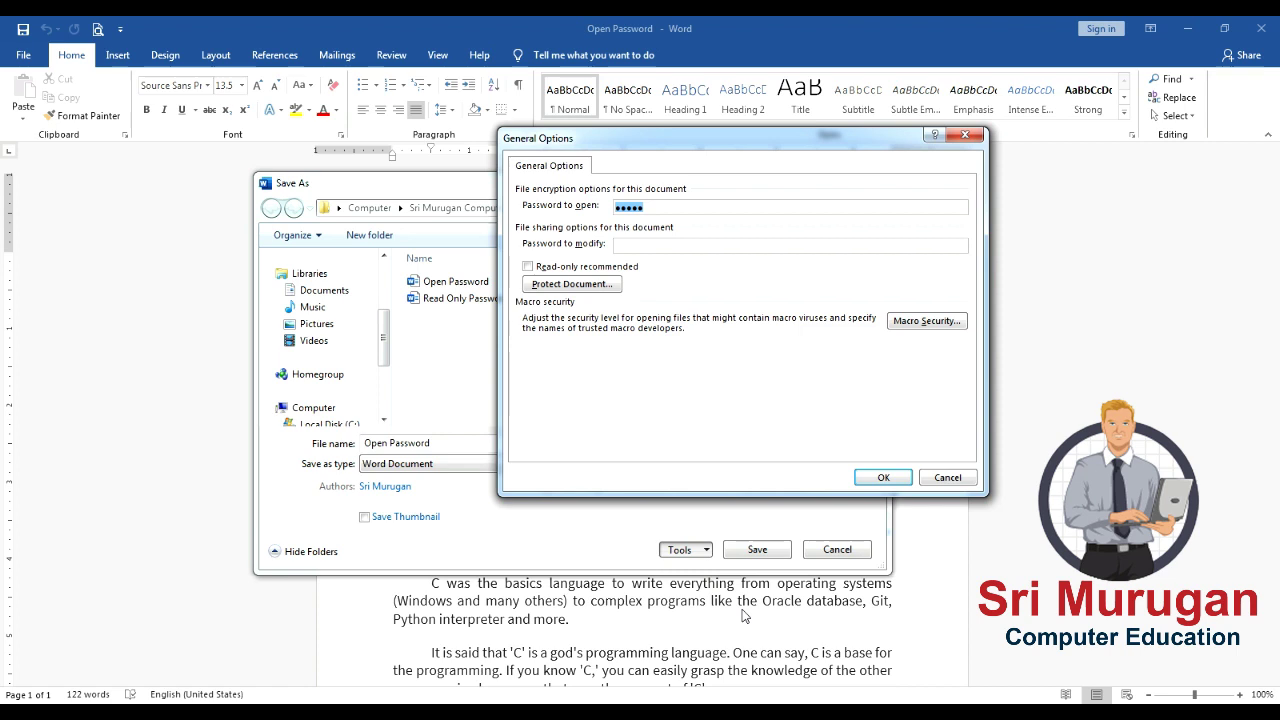
click(662, 209)
drag(658, 208, 607, 210)
key(BackSpace)
click(881, 477)
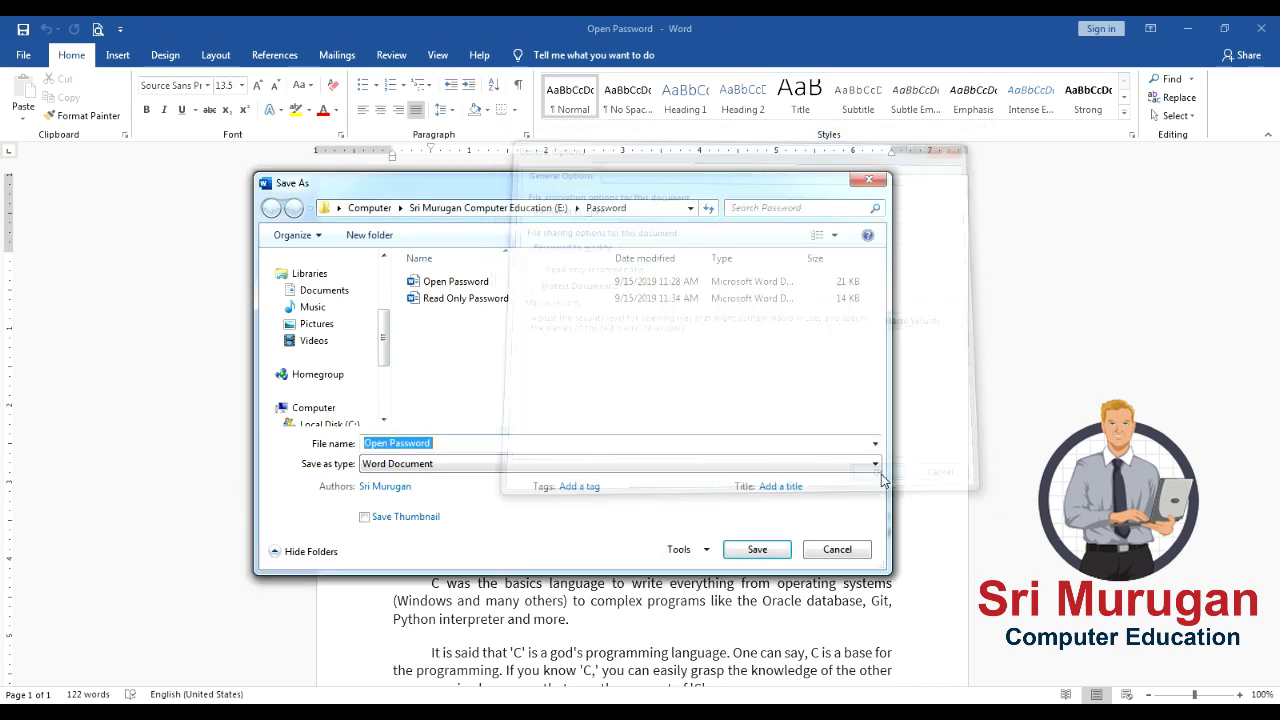
click(757, 550)
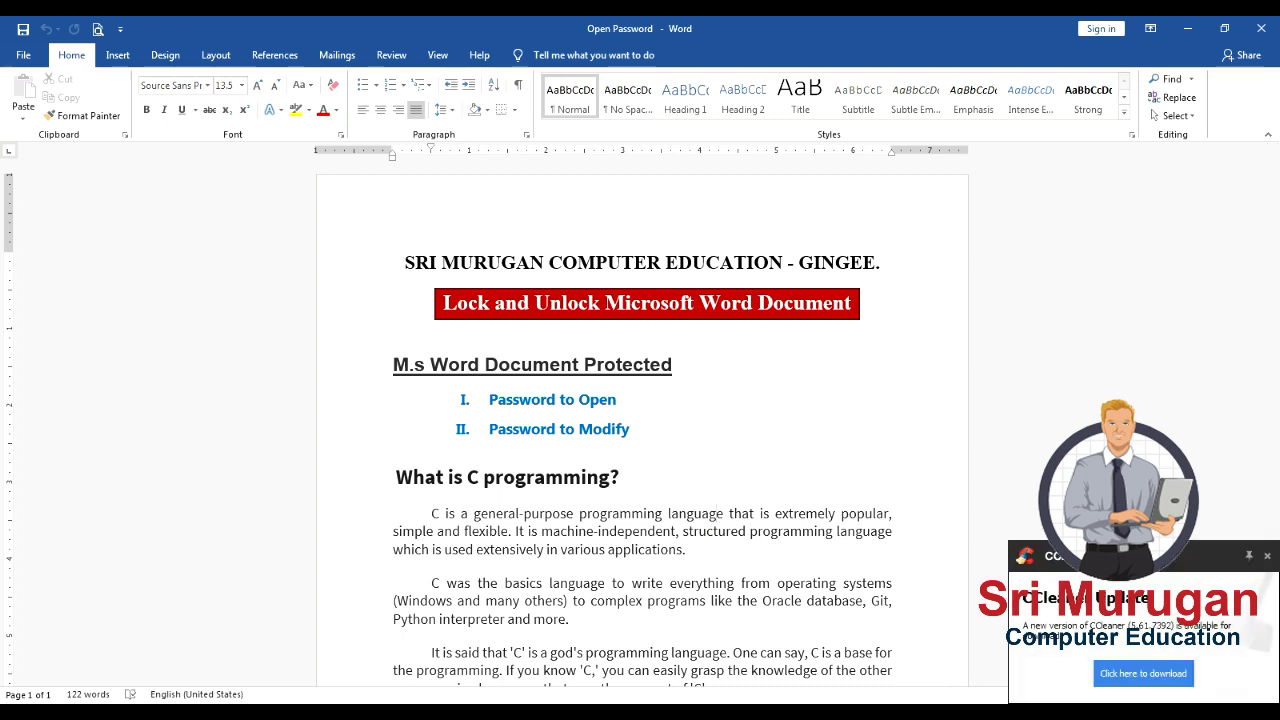
Close and reopen Open Password from Recent with no password prompt, then dismiss the CCleaner popup.
click(835, 498)
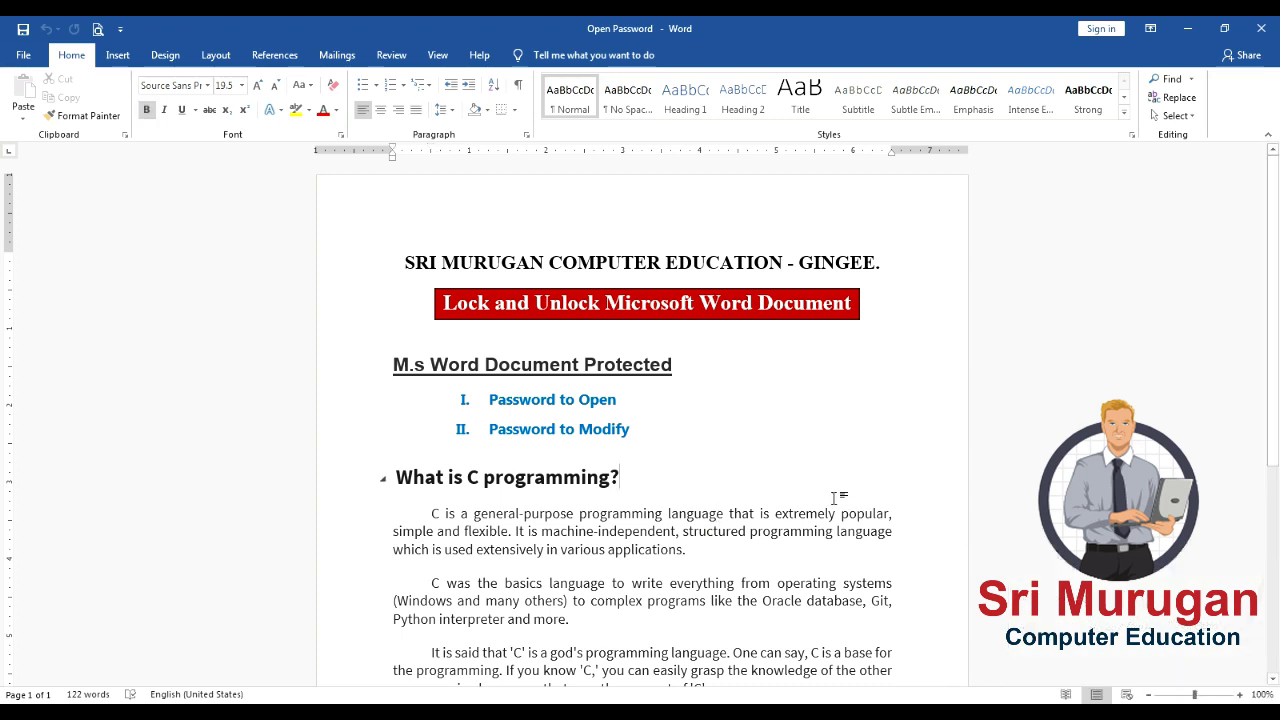
key(ctrl+w)
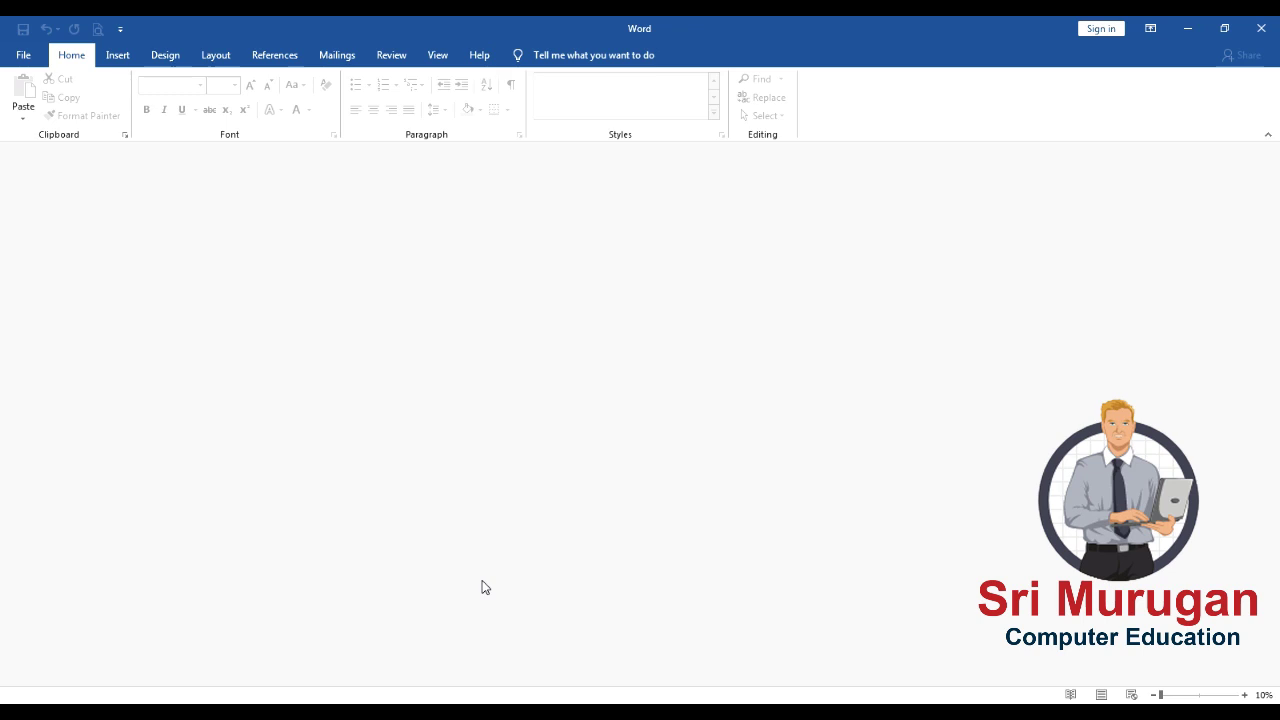
key(ctrl+o)
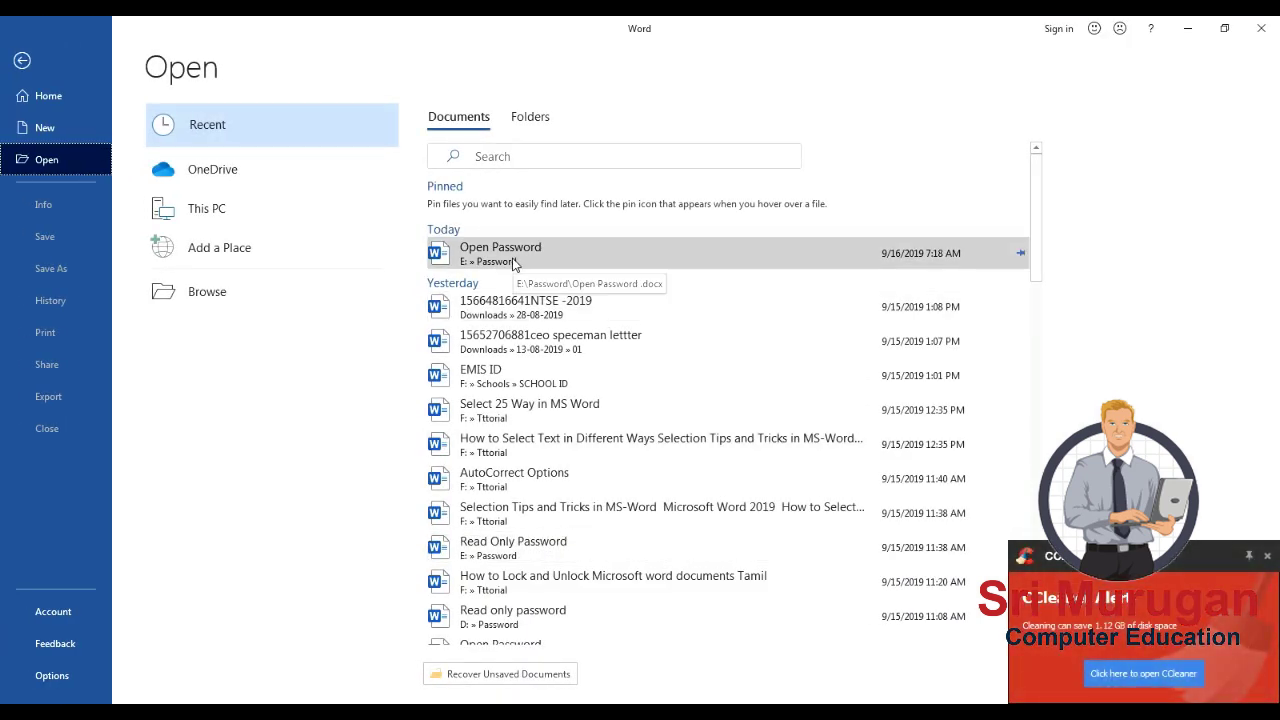
click(512, 262)
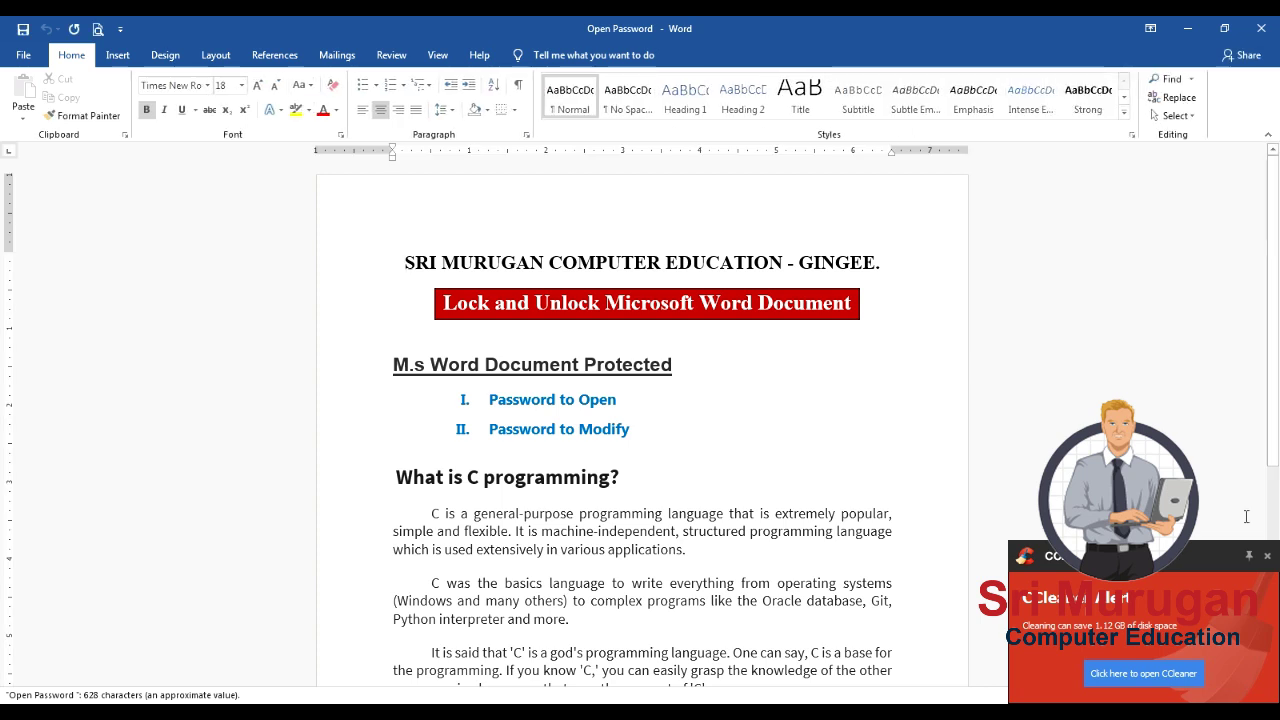
click(1268, 558)
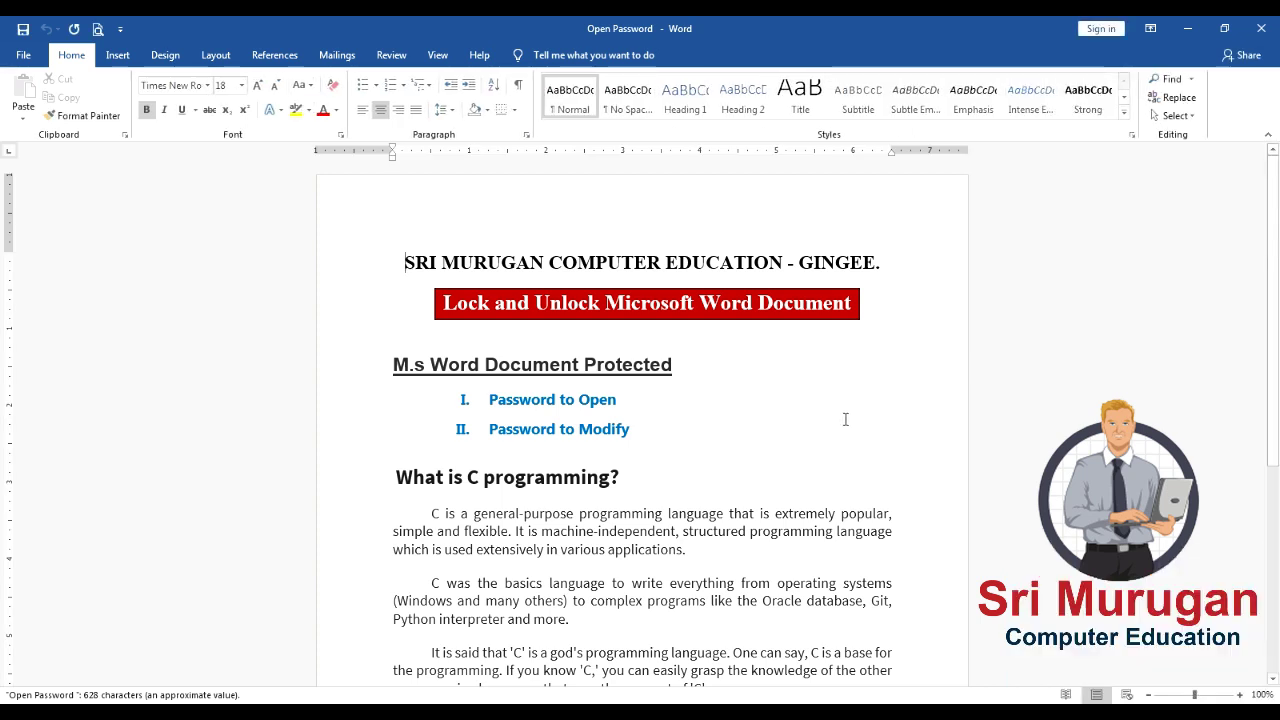